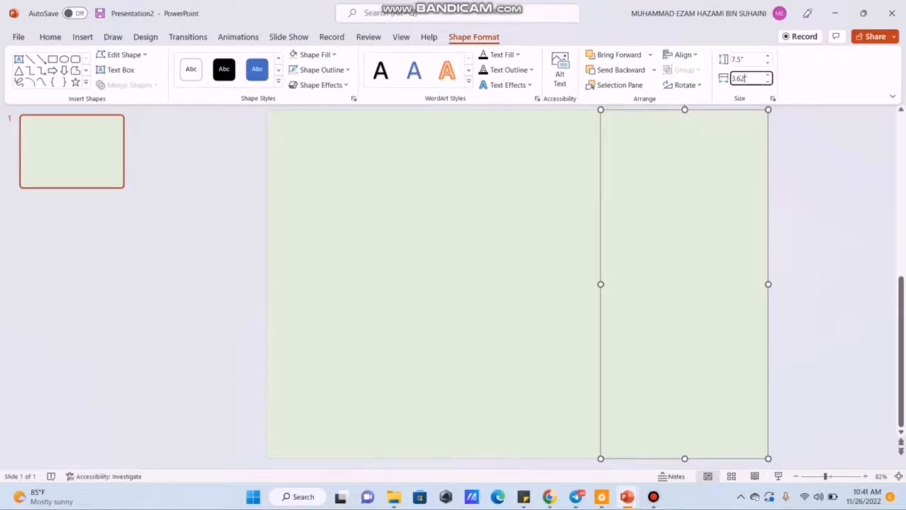
Apply a width of 3.62 inches to the rectangle covering the slide's right third
{"action": "key", "text": "Return"}
{"action": "left_click", "coordinate": [814, 193]}
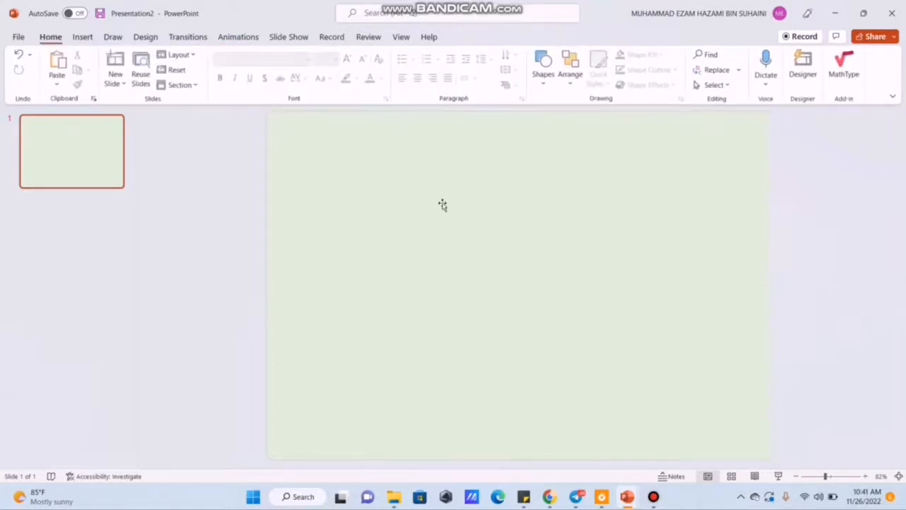
Fill the middle rectangle with light gold from the theme colours
{"action": "left_click", "coordinate": [326, 181]}
{"action": "left_click", "coordinate": [528, 196]}
{"action": "right_click", "coordinate": [528, 197]}
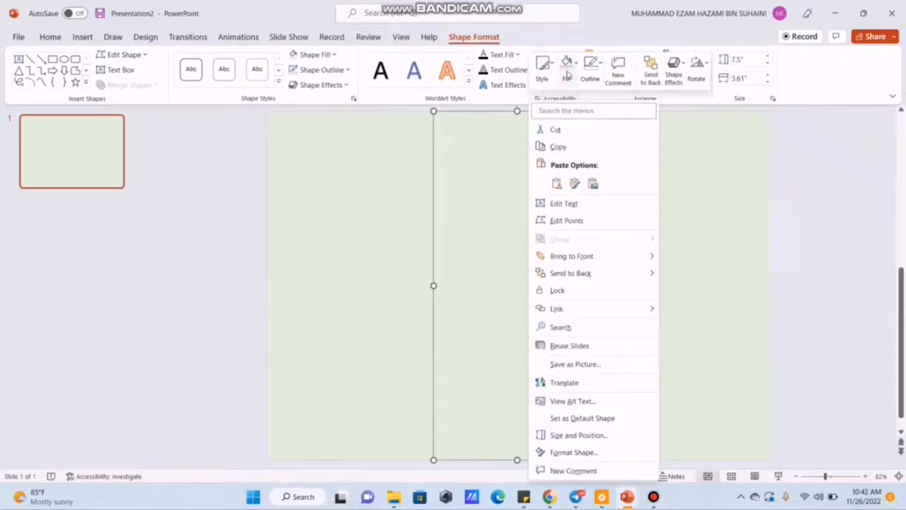
{"action": "left_click", "coordinate": [566, 69]}
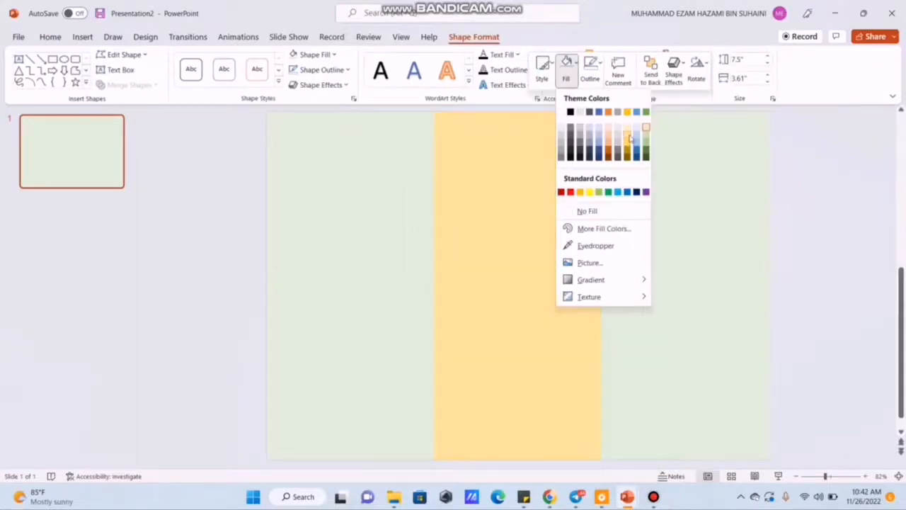
{"action": "left_click", "coordinate": [630, 138]}
Fill the right rectangle with a slightly darker light green from the theme colours and deselect it
{"action": "left_click", "coordinate": [671, 158]}
{"action": "right_click", "coordinate": [672, 158]}
{"action": "left_click", "coordinate": [709, 69]}
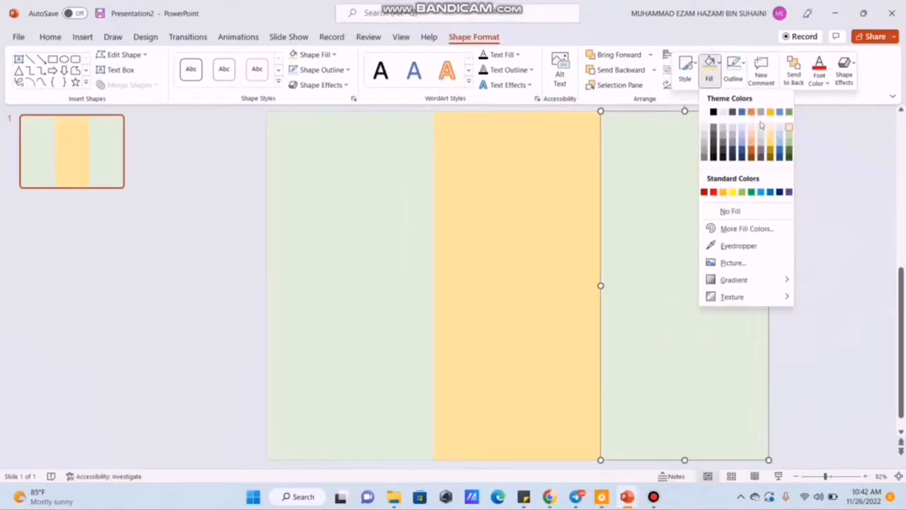
{"action": "left_click", "coordinate": [788, 136]}
{"action": "left_click", "coordinate": [843, 188]}
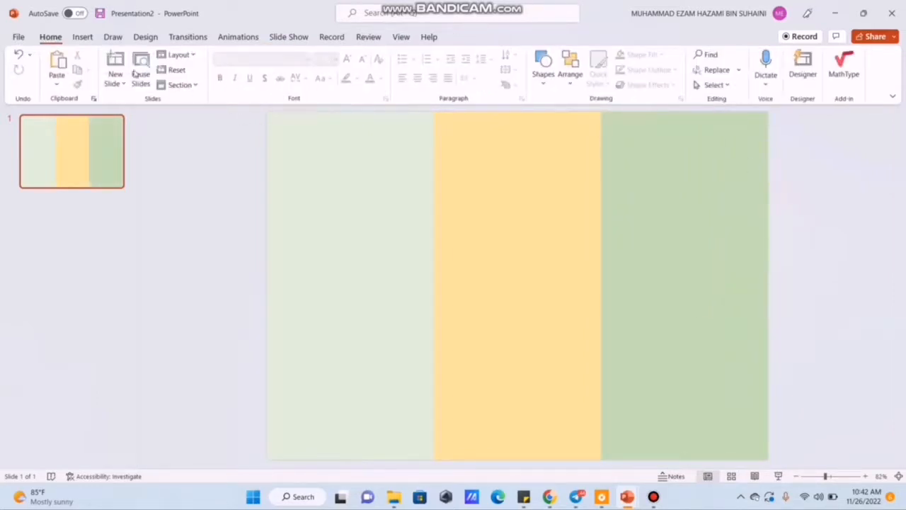
Draw a full-width rectangle about 10.85 by 5.1 inches over the lower part of the slide
{"action": "left_click", "coordinate": [83, 38]}
{"action": "left_click", "coordinate": [223, 67]}
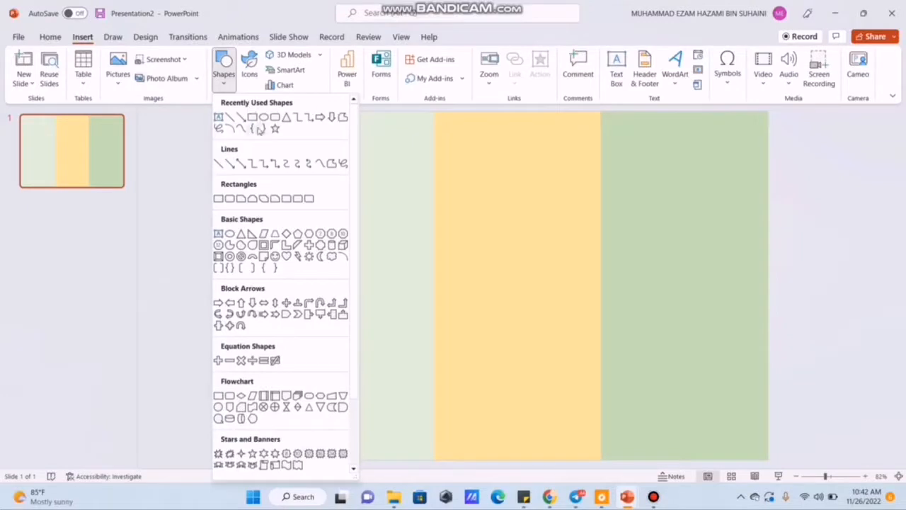
{"action": "left_click", "coordinate": [219, 198]}
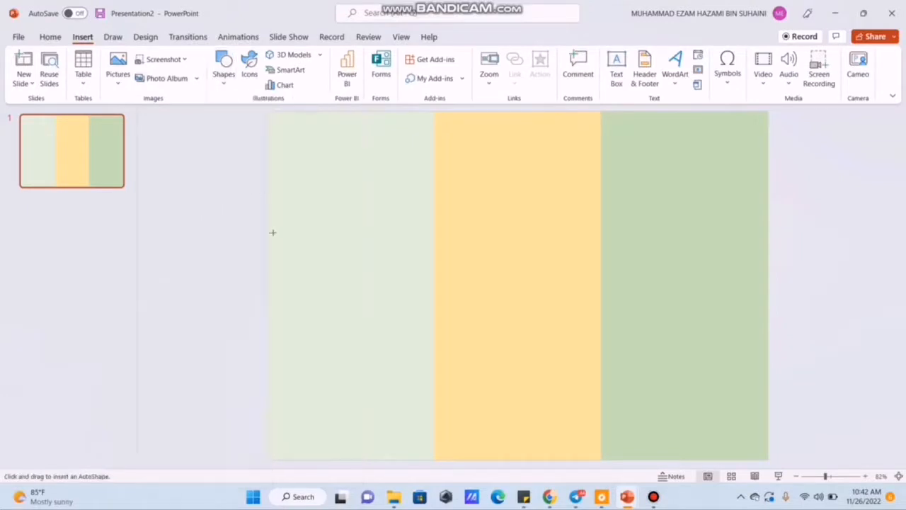
{"action": "left_click_drag", "start_coordinate": [266, 222], "coordinate": [768, 459]}
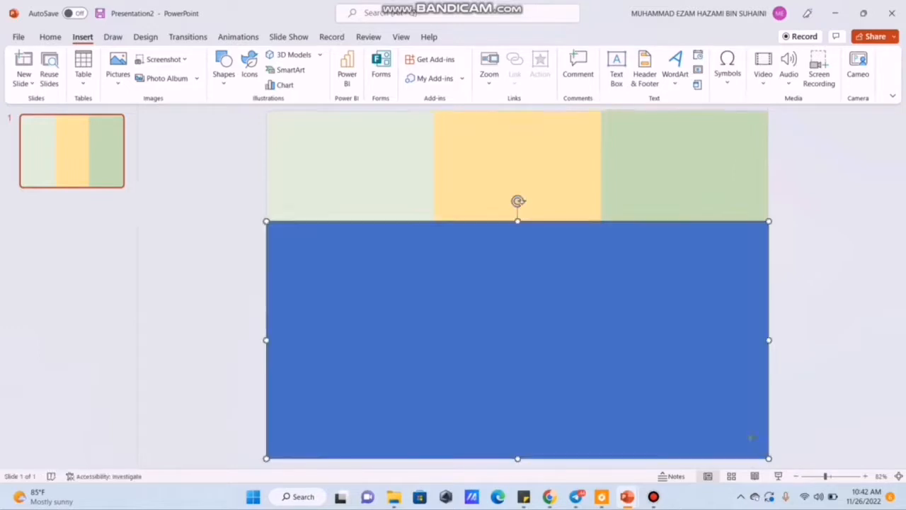
Fill the large lower rectangle with pale blue and remove its outline
{"action": "right_click", "coordinate": [519, 283]}
{"action": "left_click", "coordinate": [567, 80]}
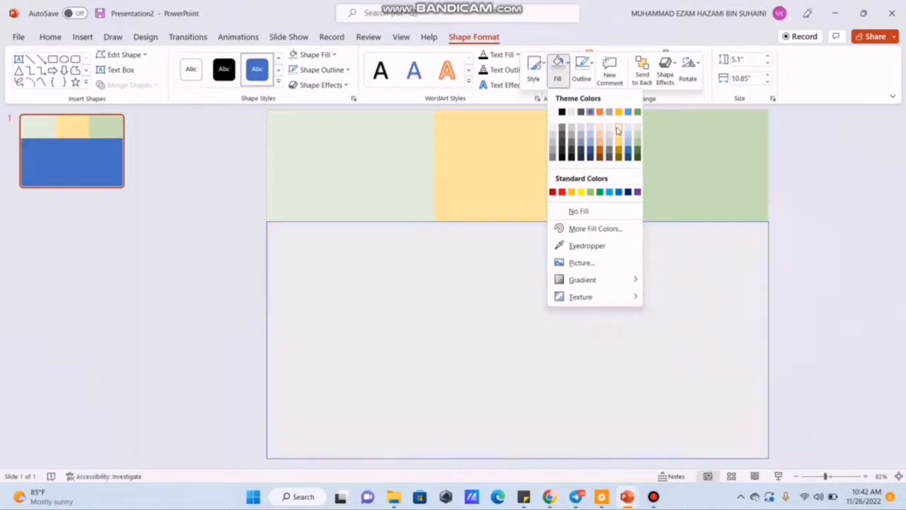
{"action": "left_click", "coordinate": [626, 130]}
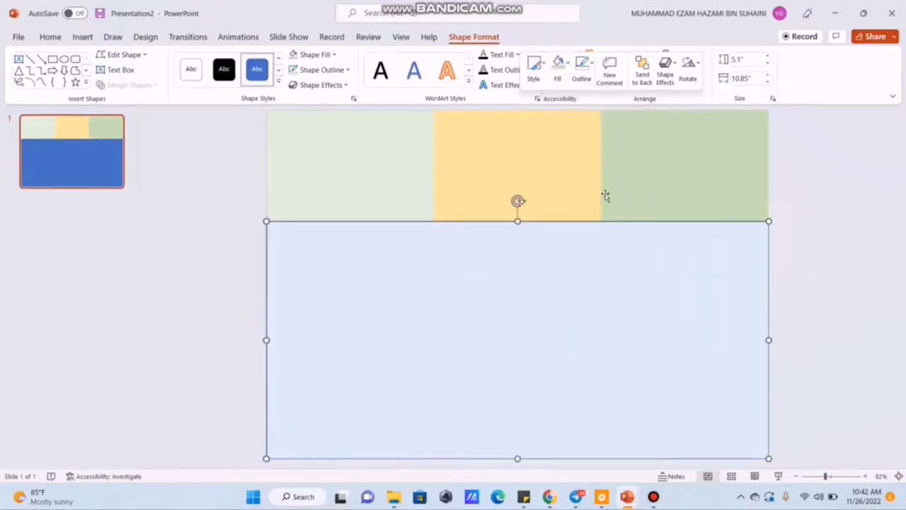
{"action": "right_click", "coordinate": [580, 241]}
{"action": "left_click", "coordinate": [630, 75]}
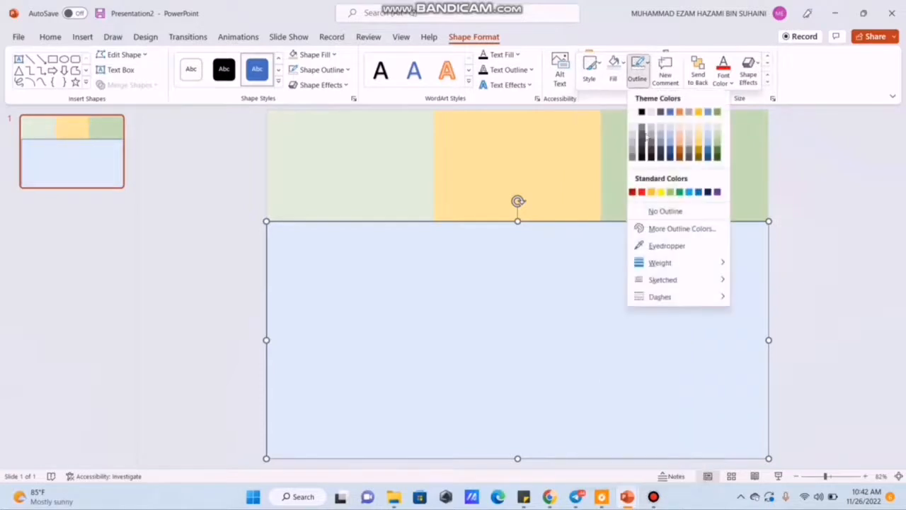
{"action": "left_click", "coordinate": [648, 210]}
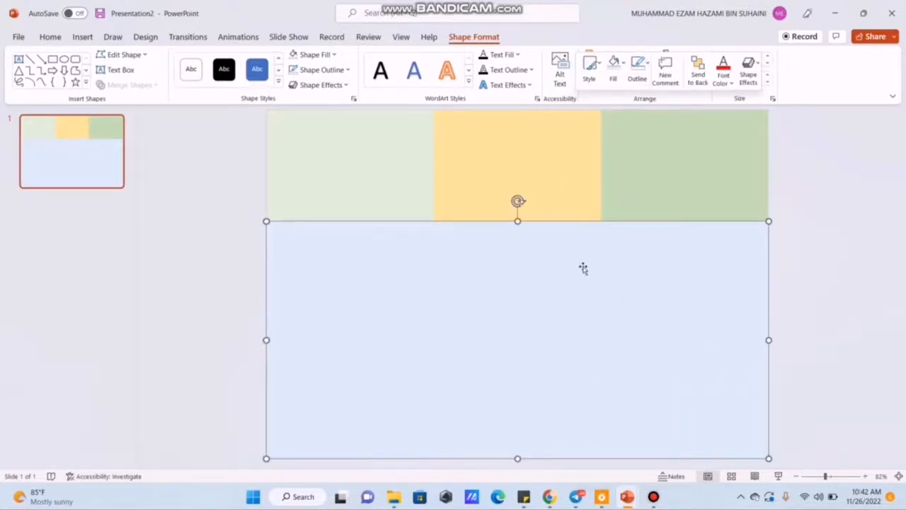
Edit the points of the pale blue rectangle, lowering its upper-right corner so the upper edge slopes down
{"action": "right_click", "coordinate": [584, 269]}
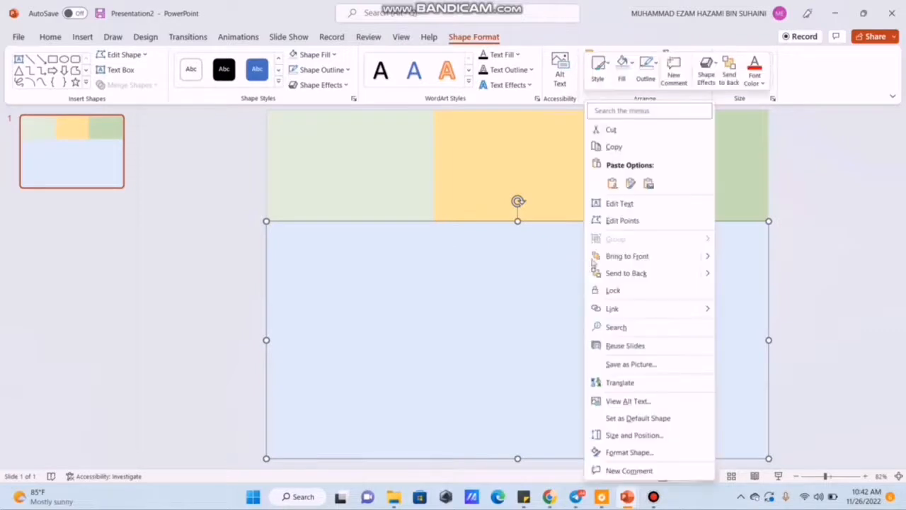
{"action": "left_click", "coordinate": [623, 221]}
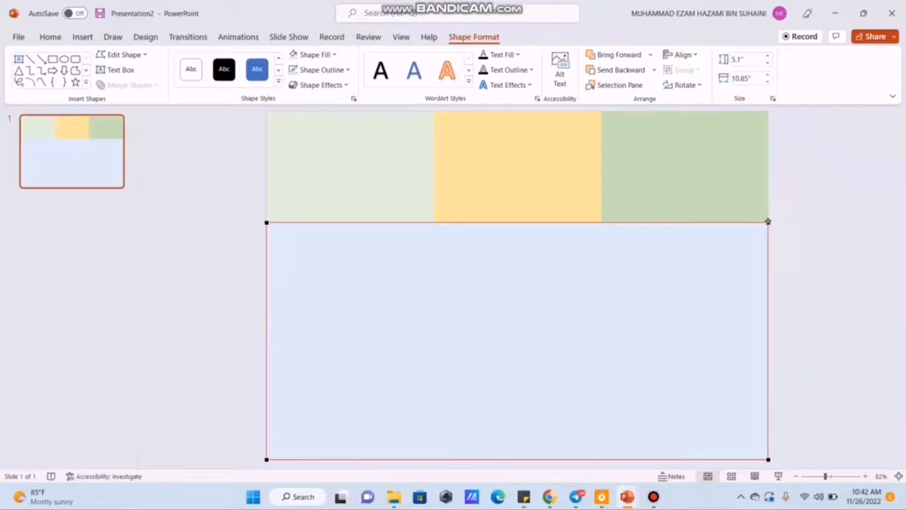
{"action": "left_click_drag", "start_coordinate": [769, 222], "coordinate": [768, 266]}
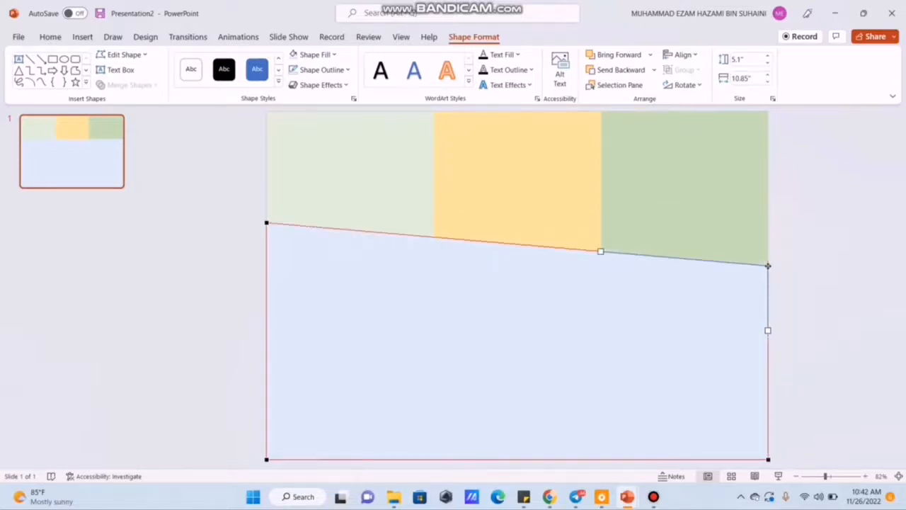
{"action": "left_click", "coordinate": [434, 238]}
{"action": "left_click", "coordinate": [471, 259]}
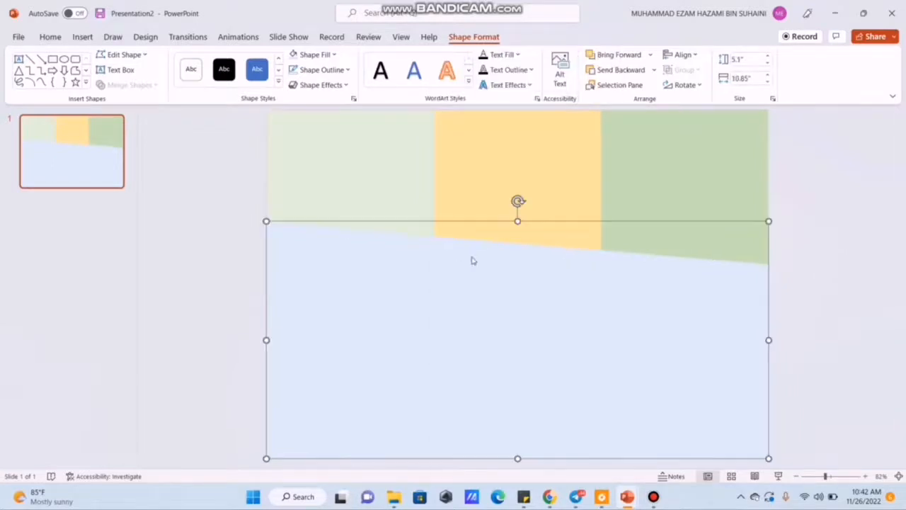
{"action": "right_click", "coordinate": [473, 260]}
{"action": "left_click", "coordinate": [681, 334]}
{"action": "right_click", "coordinate": [681, 334]}
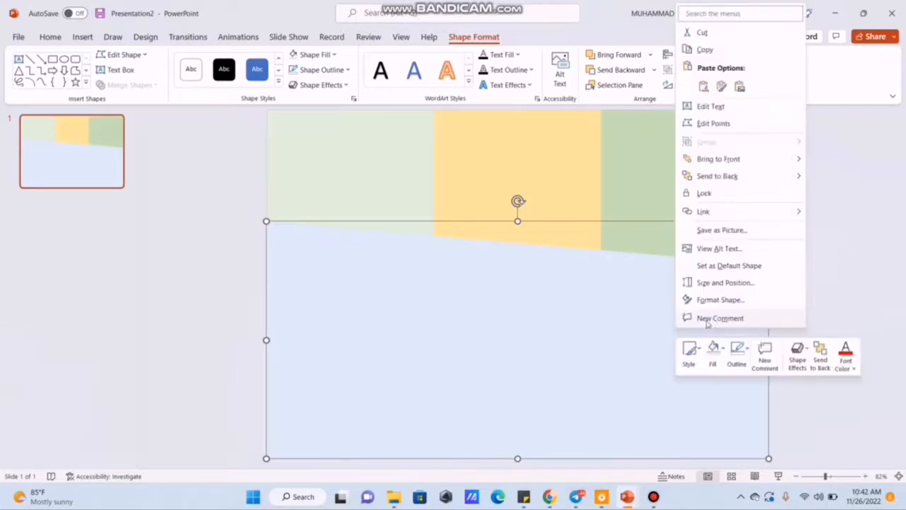
{"action": "left_click", "coordinate": [714, 123]}
{"action": "right_click", "coordinate": [434, 237]}
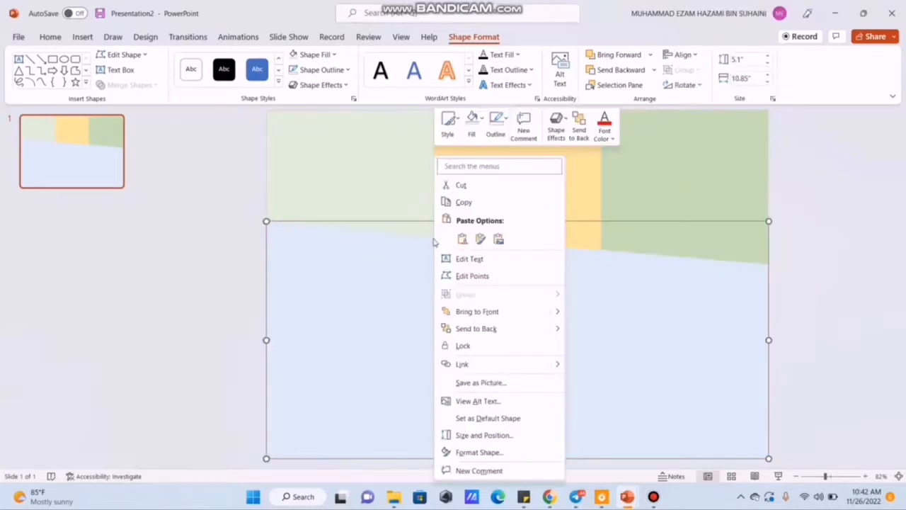
{"action": "left_click", "coordinate": [431, 257]}
Add an edit point on the blue shape's upper edge at the green–gold boundary and raise it slightly
{"action": "right_click", "coordinate": [432, 257]}
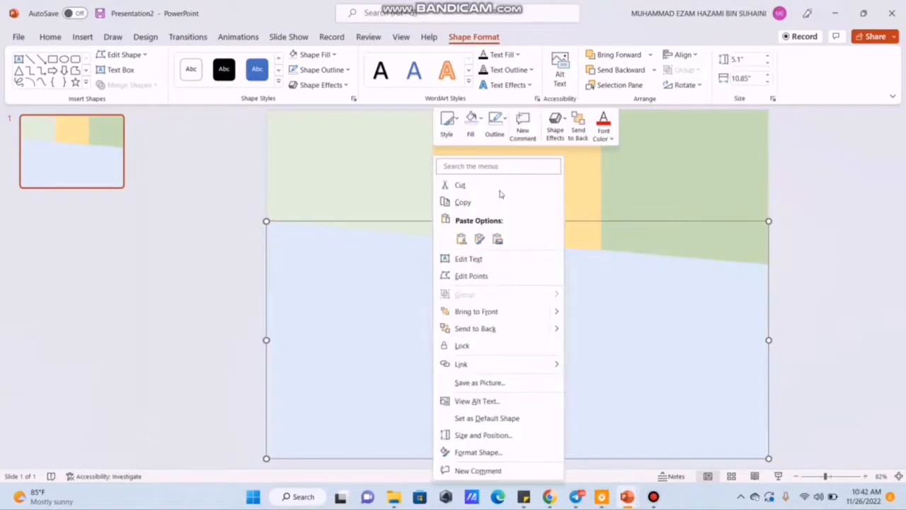
{"action": "left_click", "coordinate": [502, 276]}
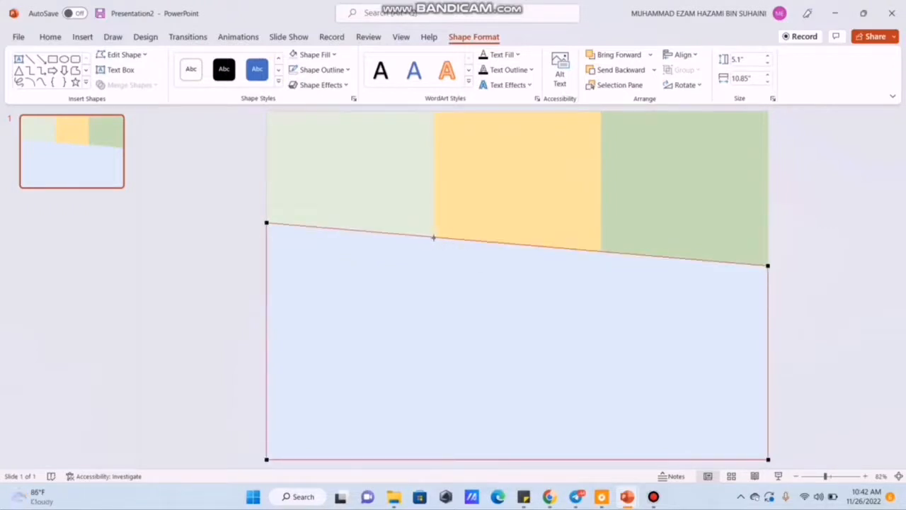
{"action": "right_click", "coordinate": [434, 237]}
{"action": "left_click", "coordinate": [431, 241]}
{"action": "left_click_drag", "start_coordinate": [434, 236], "coordinate": [434, 203]}
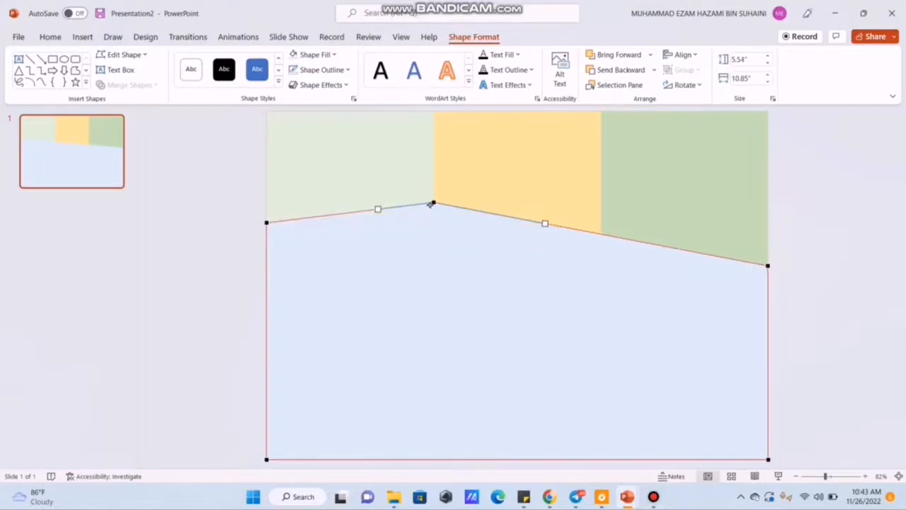
Make the new point a smooth point and angle its handle to bend the blue shape's upper edge into a wave
{"action": "right_click", "coordinate": [379, 210]}
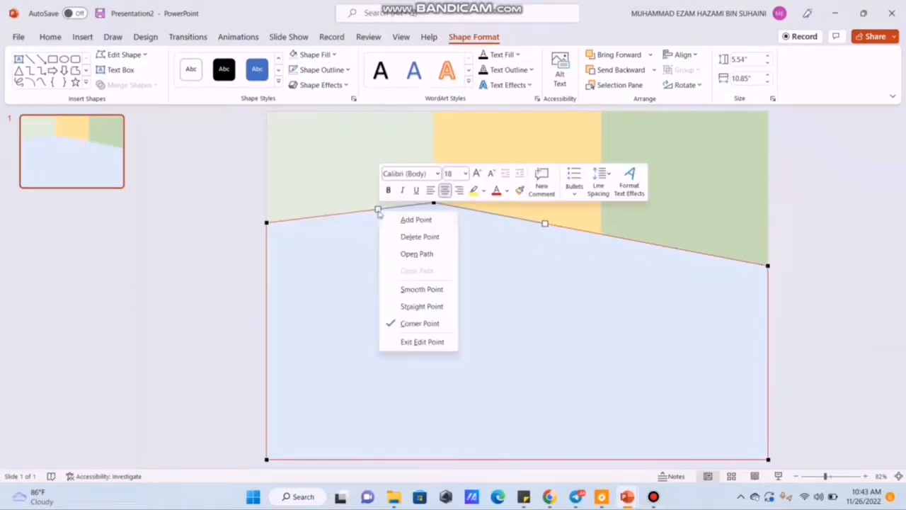
{"action": "left_click", "coordinate": [424, 293]}
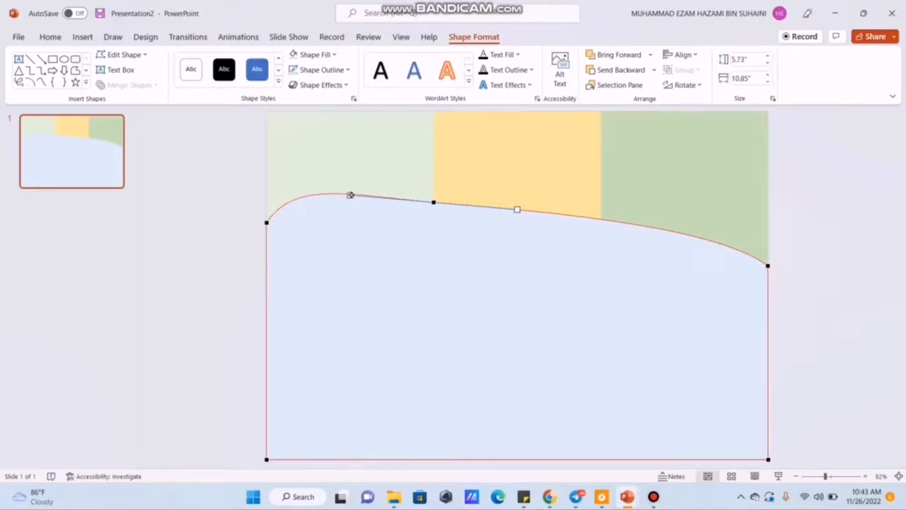
{"action": "left_click_drag", "start_coordinate": [350, 194], "coordinate": [361, 235]}
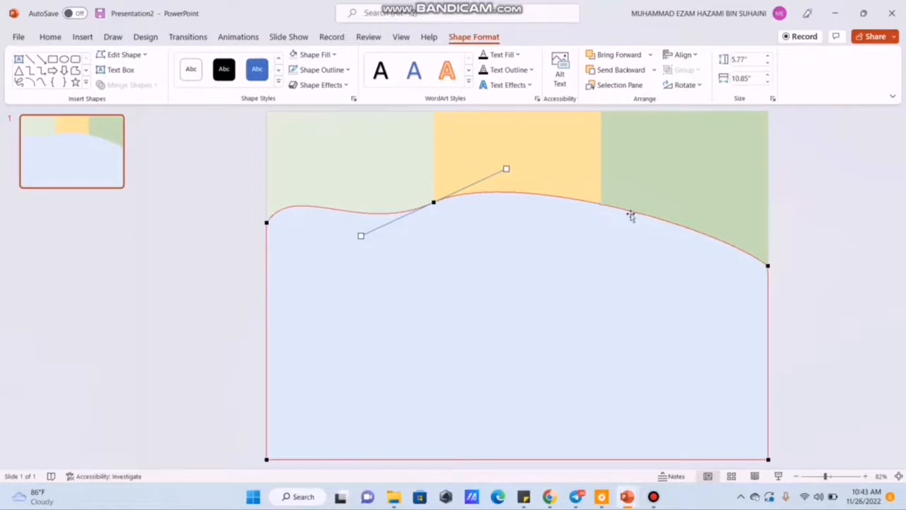
Keep the blue shape's upper-right point as a corner point and pull its handle down to form a dip, finishing the point editing
{"action": "left_click", "coordinate": [767, 264]}
{"action": "right_click", "coordinate": [768, 265]}
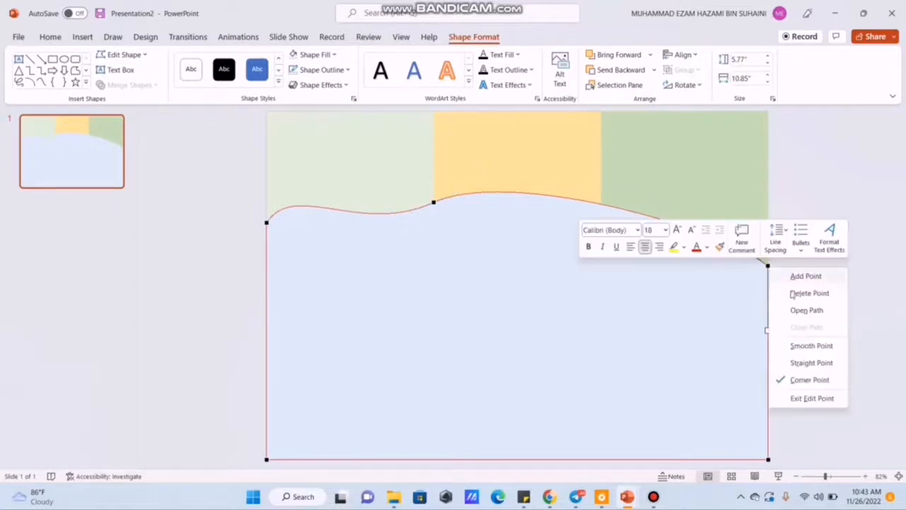
{"action": "left_click", "coordinate": [821, 381]}
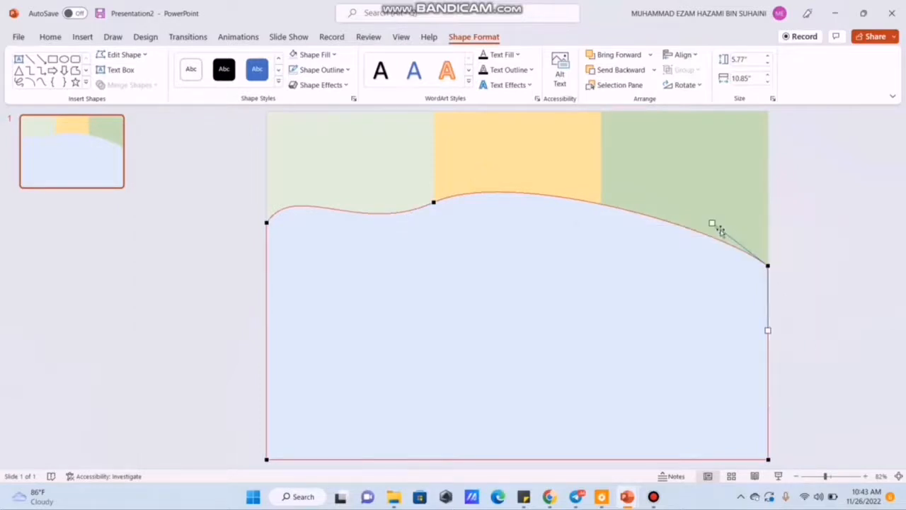
{"action": "left_click_drag", "start_coordinate": [712, 224], "coordinate": [682, 335]}
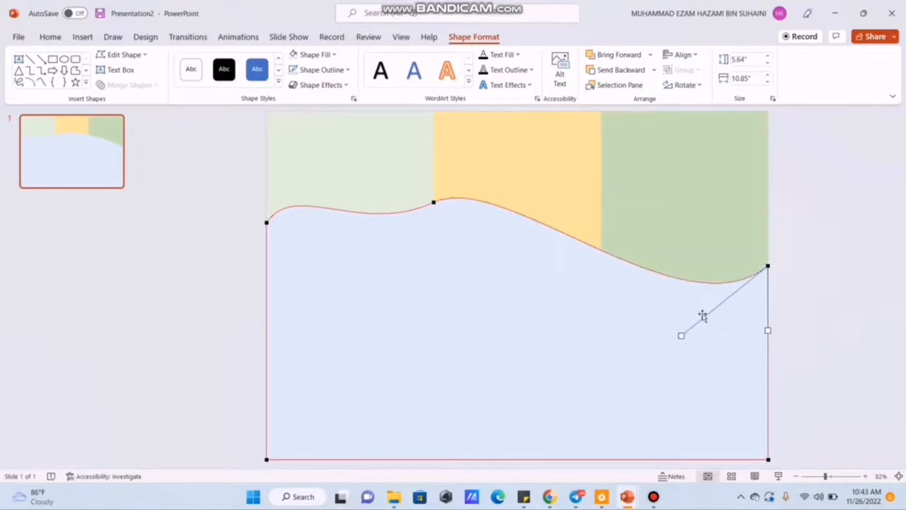
{"action": "left_click", "coordinate": [811, 263]}
Place a duplicate of the wavy blue shape, filled with pale gold, directly over the original
{"action": "left_click", "coordinate": [480, 294]}
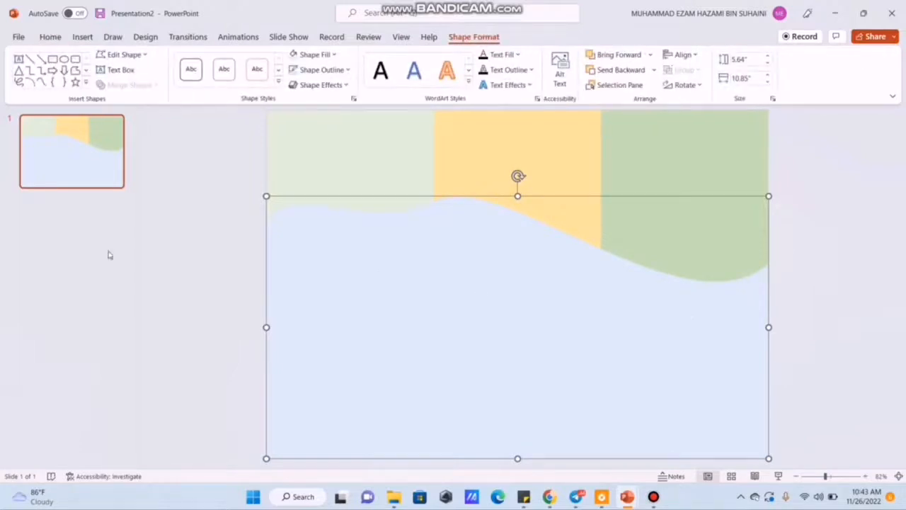
{"action": "left_click_drag", "start_coordinate": [442, 320], "coordinate": [449, 327]}
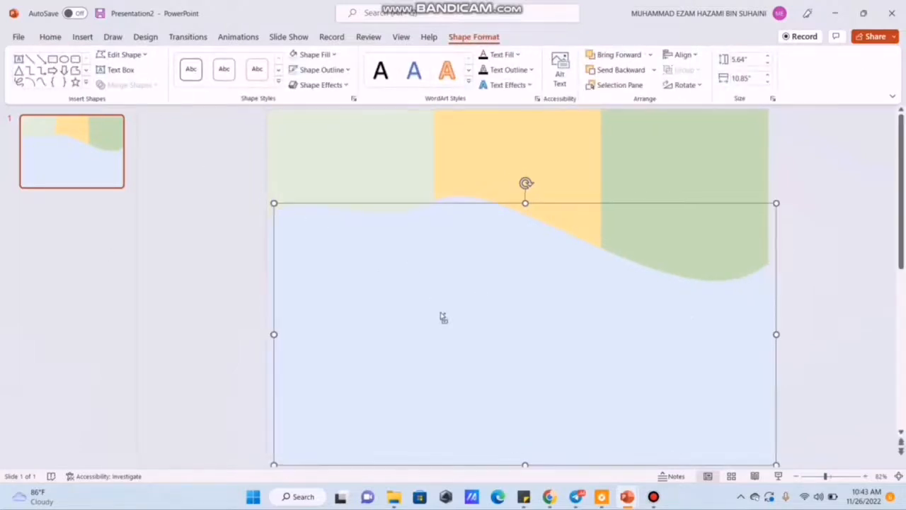
{"action": "right_click", "coordinate": [454, 306]}
{"action": "left_click", "coordinate": [493, 123]}
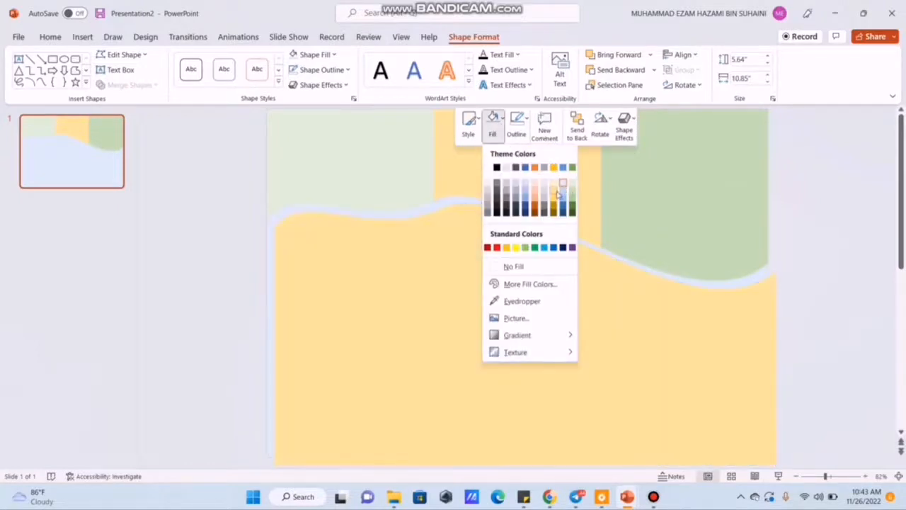
{"action": "left_click", "coordinate": [558, 185]}
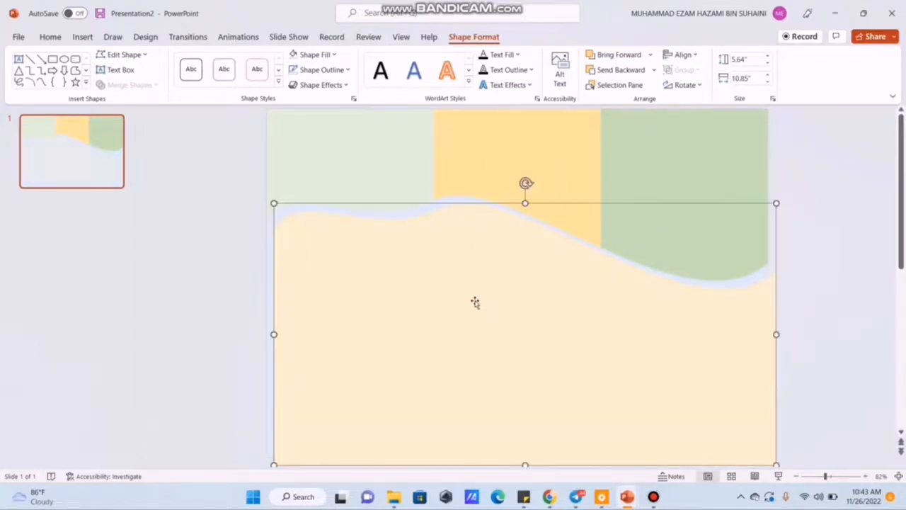
{"action": "left_click_drag", "start_coordinate": [475, 302], "coordinate": [467, 292]}
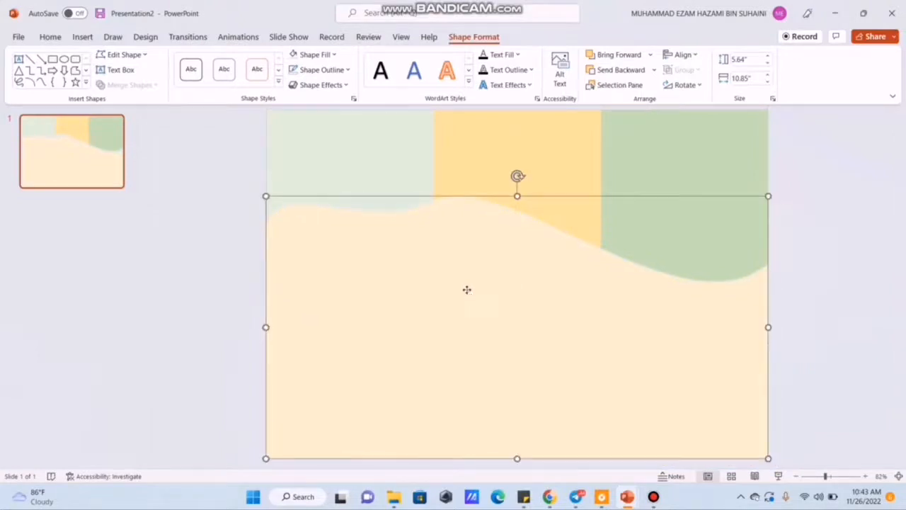
Edit the points of the pale gold copy, lowering its upper-right and upper-left corners below those of the blue shape
{"action": "right_click", "coordinate": [467, 289]}
{"action": "left_click", "coordinate": [536, 275]}
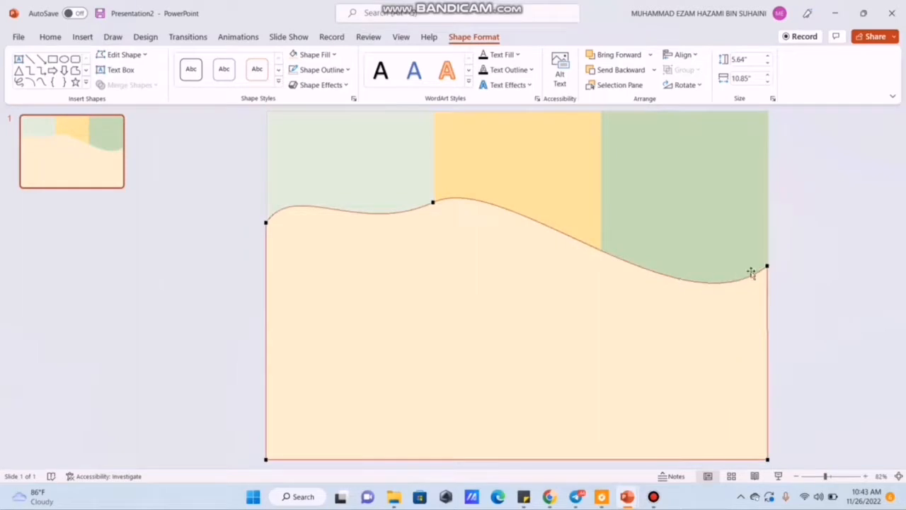
{"action": "left_click_drag", "start_coordinate": [769, 266], "coordinate": [767, 301]}
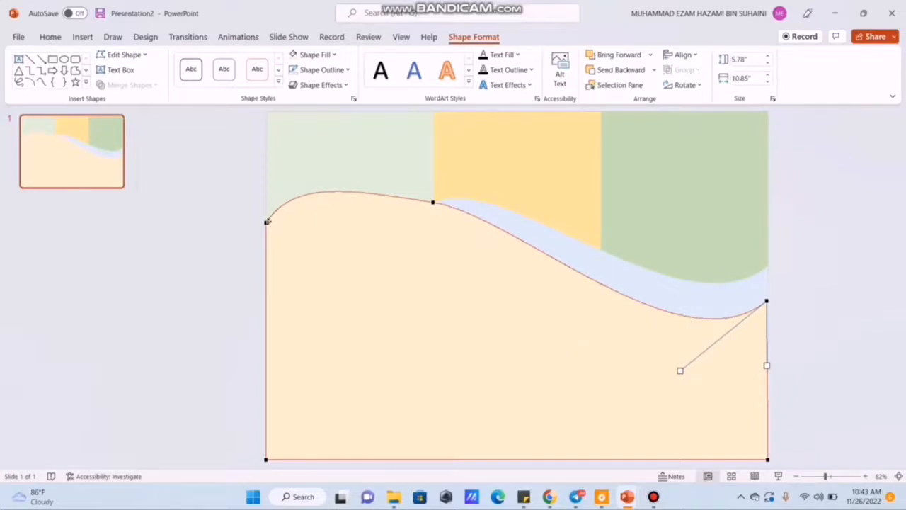
{"action": "left_click_drag", "start_coordinate": [265, 223], "coordinate": [267, 262]}
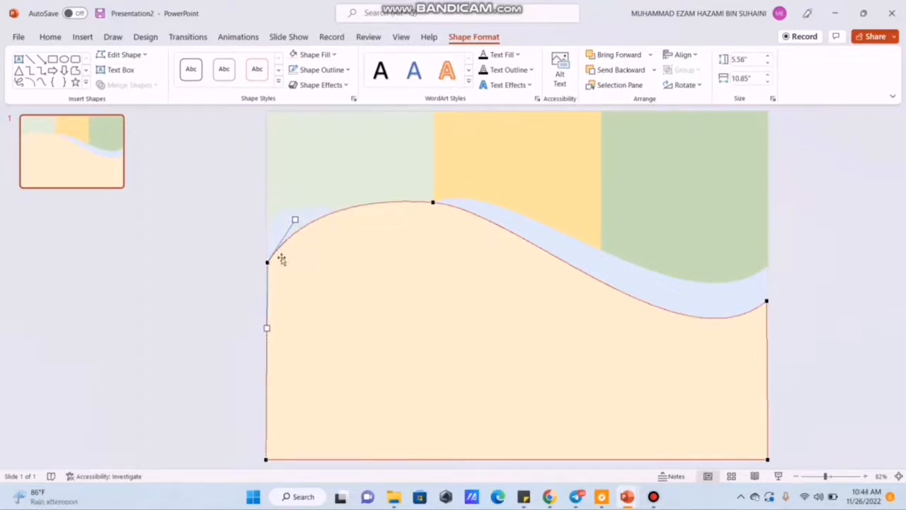
Lower the middle point of the pale gold shape's upper edge and finish editing its points
{"action": "left_click_drag", "start_coordinate": [432, 203], "coordinate": [431, 228]}
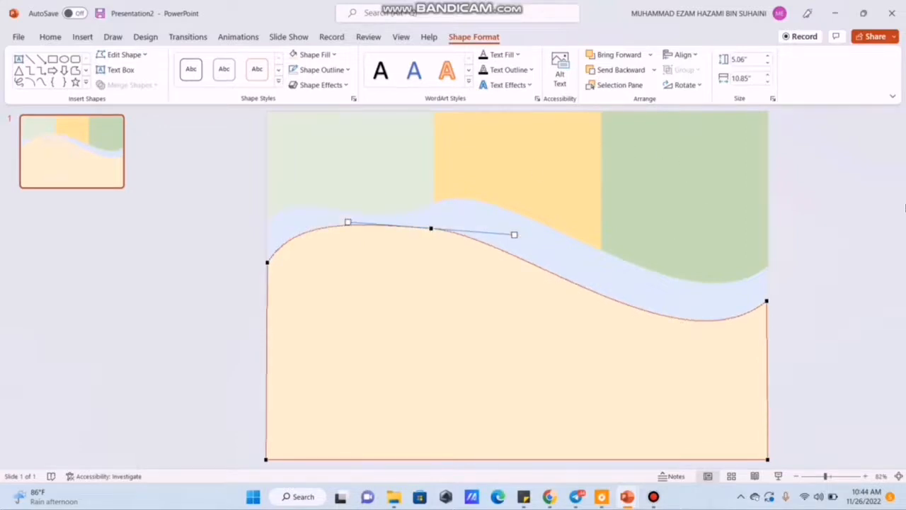
{"action": "left_click", "coordinate": [853, 233]}
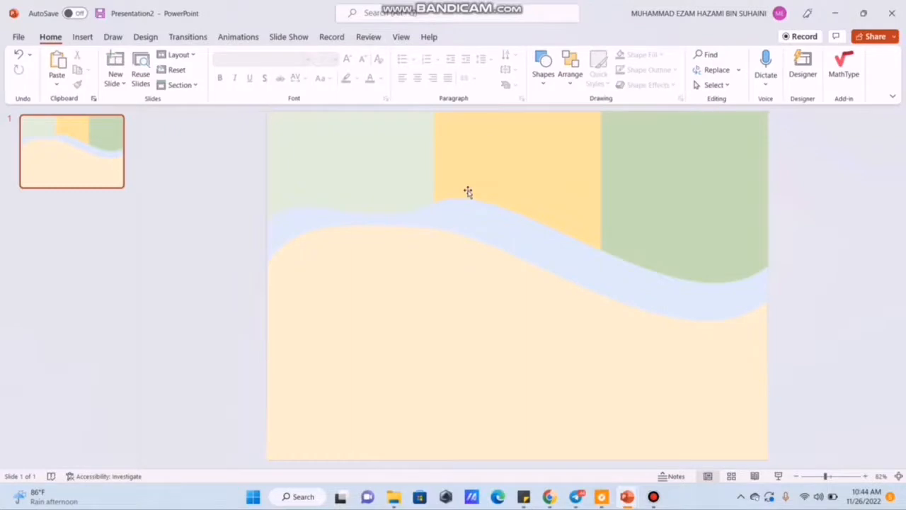
Duplicate the light green column, fill the copy with light orange, and align it exactly over the original column
{"action": "left_click", "coordinate": [382, 166]}
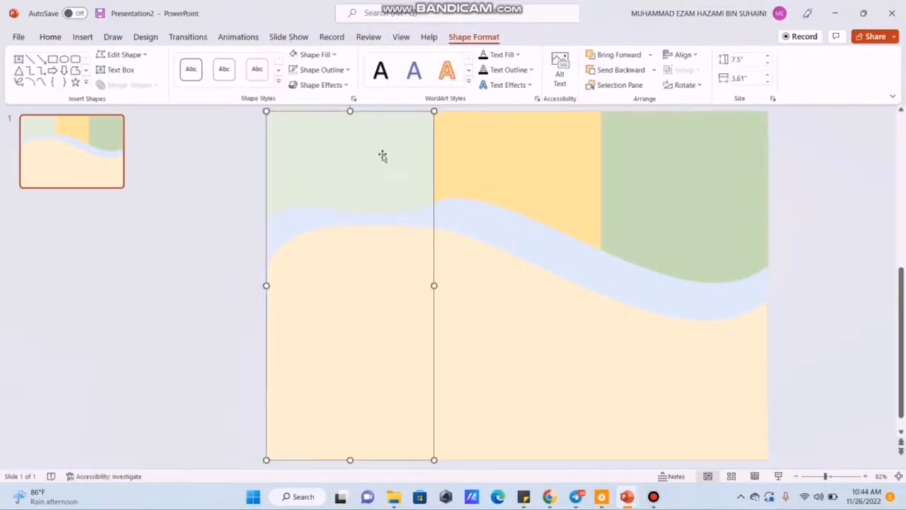
{"action": "key", "text": "ctrl+d"}
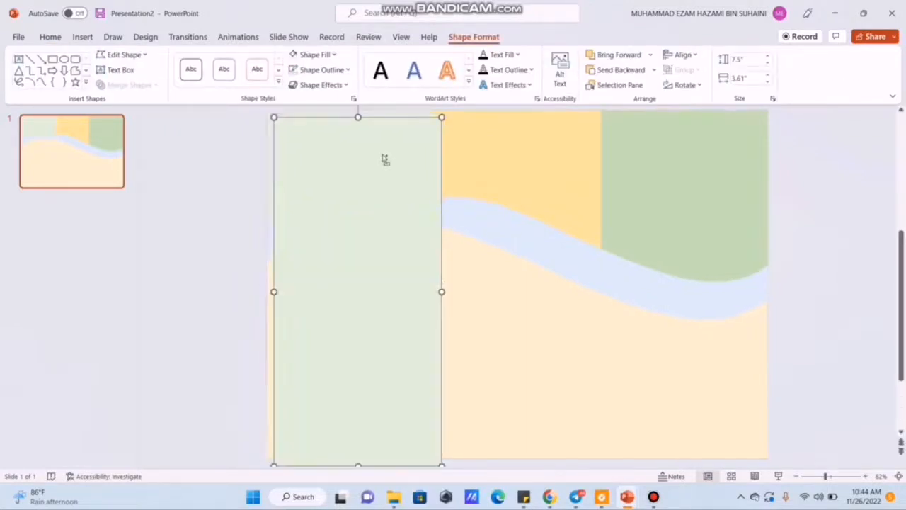
{"action": "mouse_move", "coordinate": [382, 156]}
{"action": "left_mouse_down"}
{"action": "mouse_move", "coordinate": [558, 187]}
{"action": "mouse_move", "coordinate": [398, 153]}
{"action": "left_mouse_up"}
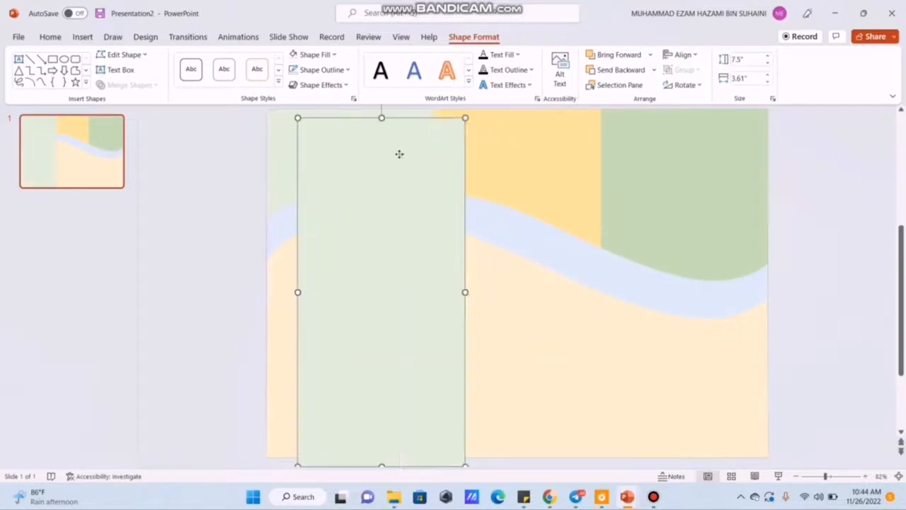
{"action": "right_click", "coordinate": [399, 154]}
{"action": "left_click", "coordinate": [439, 77]}
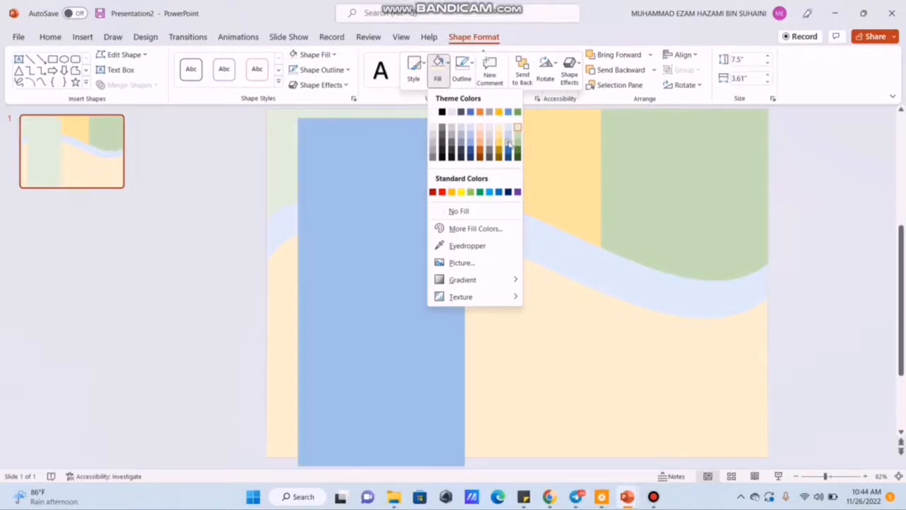
{"action": "left_click", "coordinate": [479, 146]}
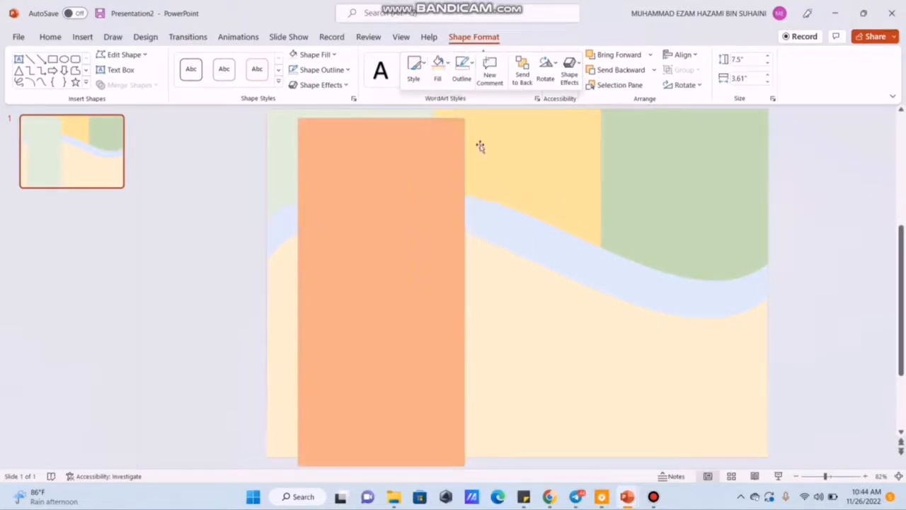
{"action": "left_click_drag", "start_coordinate": [396, 192], "coordinate": [366, 181]}
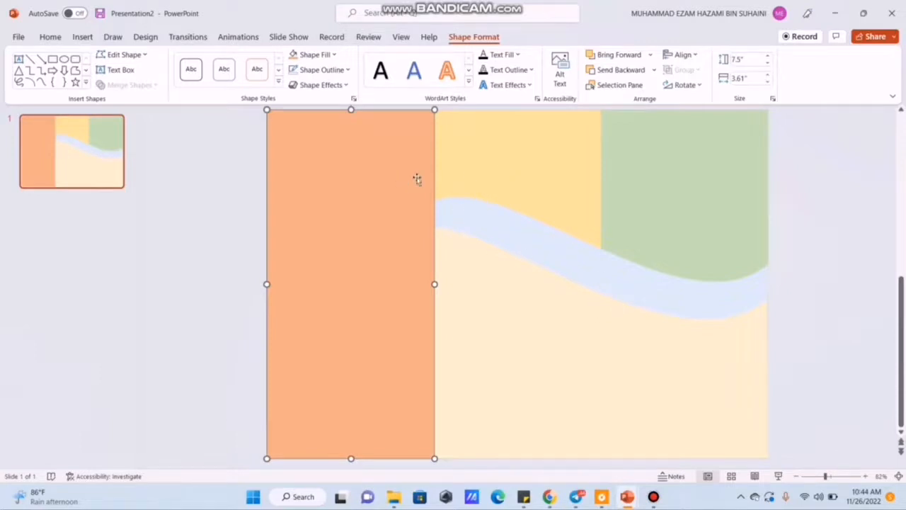
Fragment the pale gold wavy shape with the orange rectangle covering the first column
{"action": "left_click", "coordinate": [440, 179]}
{"action": "left_click", "coordinate": [383, 178]}
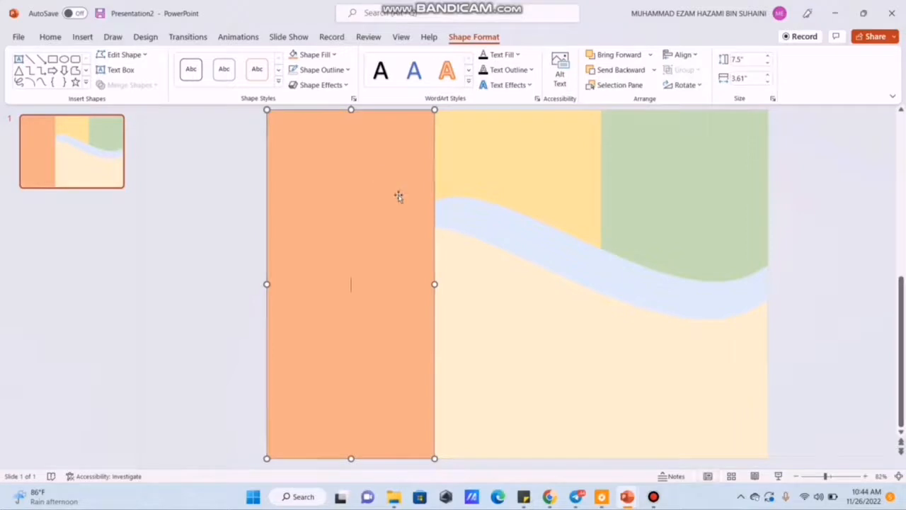
{"action": "left_click", "coordinate": [512, 322], "text": "shift"}
{"action": "left_click", "coordinate": [156, 85]}
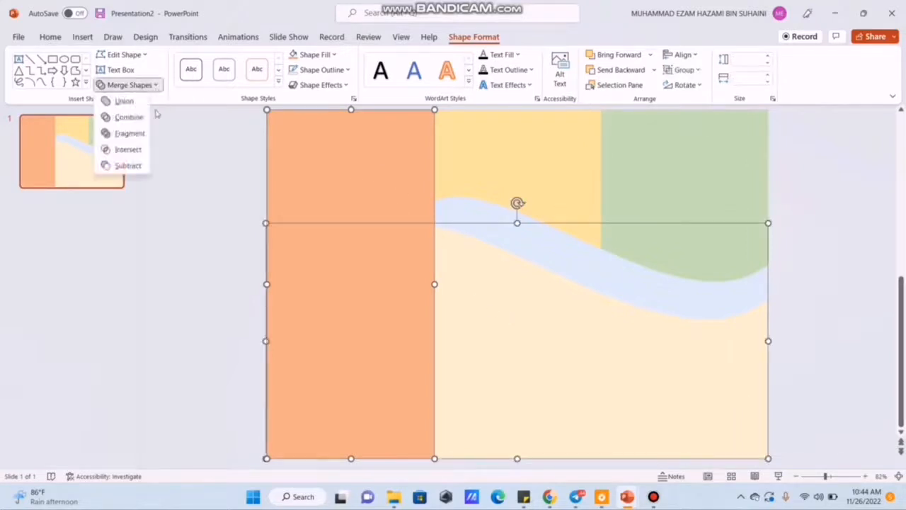
{"action": "left_click", "coordinate": [130, 133]}
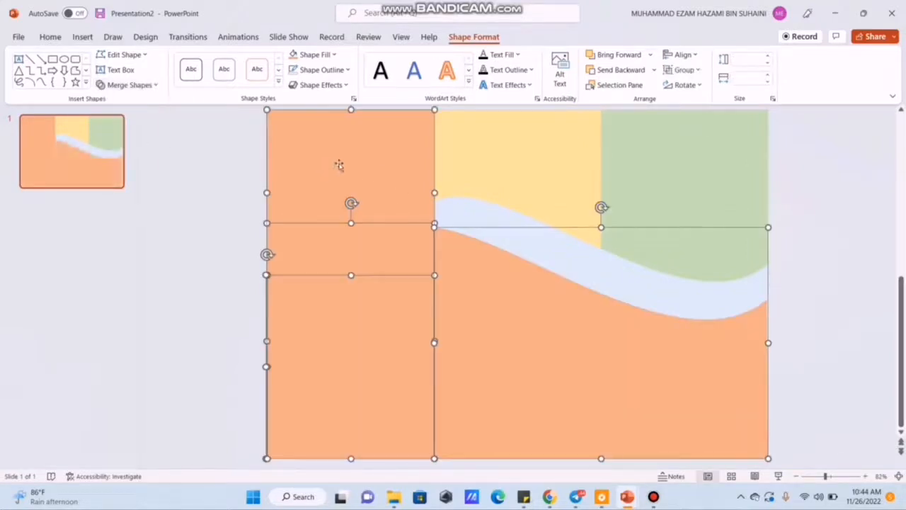
{"action": "key", "text": "Escape"}
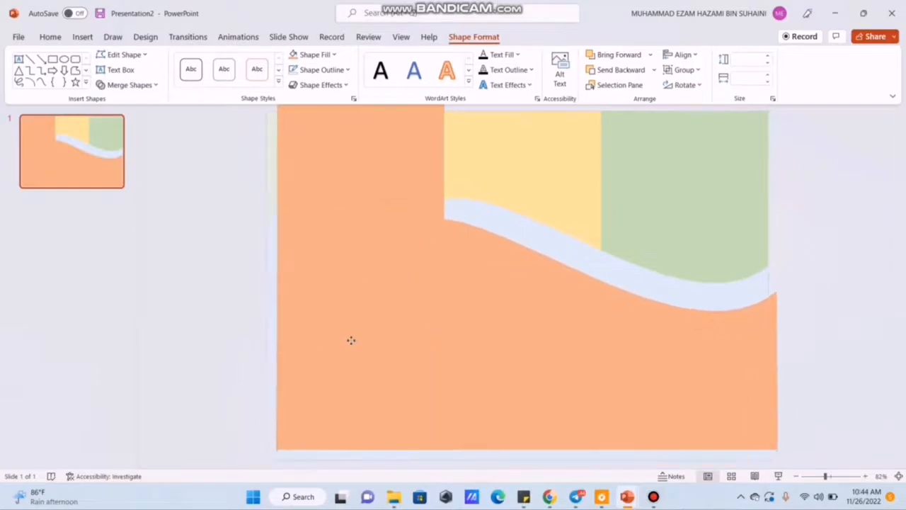
Delete the leftover orange piece above the wave in the first column
{"action": "left_click", "coordinate": [443, 151]}
{"action": "left_click", "coordinate": [404, 139]}
{"action": "left_click_drag", "start_coordinate": [405, 140], "coordinate": [328, 121]}
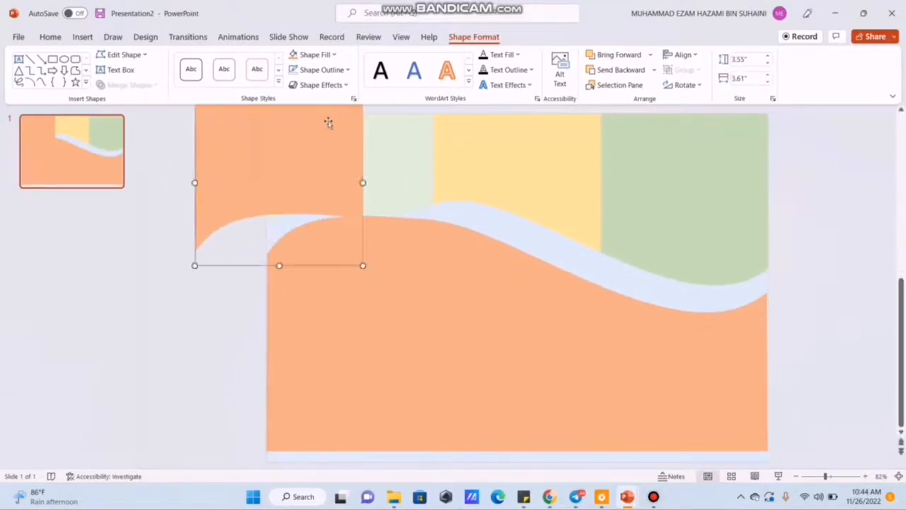
{"action": "key", "text": "Delete"}
Move the two remaining orange wave pieces back down so they line up with each other and the slide's bottom edge
{"action": "left_click", "coordinate": [378, 279]}
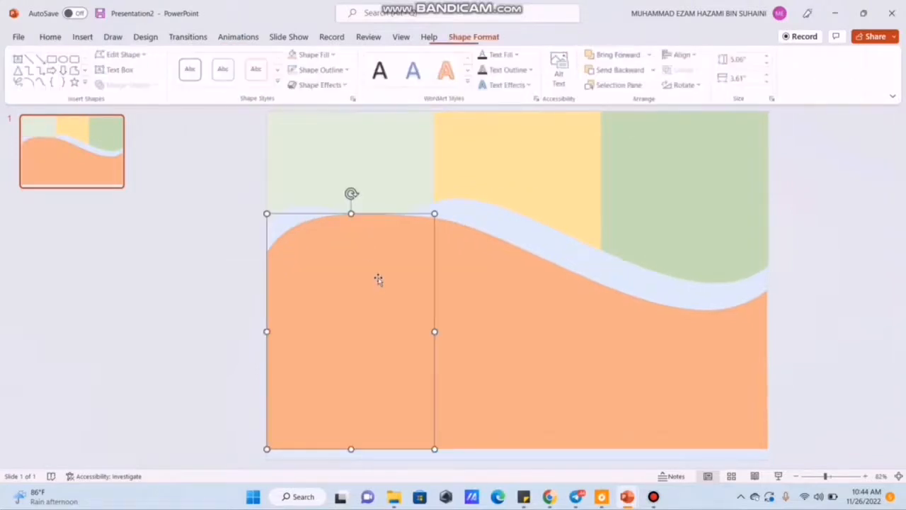
{"action": "mouse_move", "coordinate": [371, 261]}
{"action": "left_mouse_down"}
{"action": "mouse_move", "coordinate": [327, 265]}
{"action": "mouse_move", "coordinate": [348, 251]}
{"action": "mouse_move", "coordinate": [366, 275]}
{"action": "left_mouse_up"}
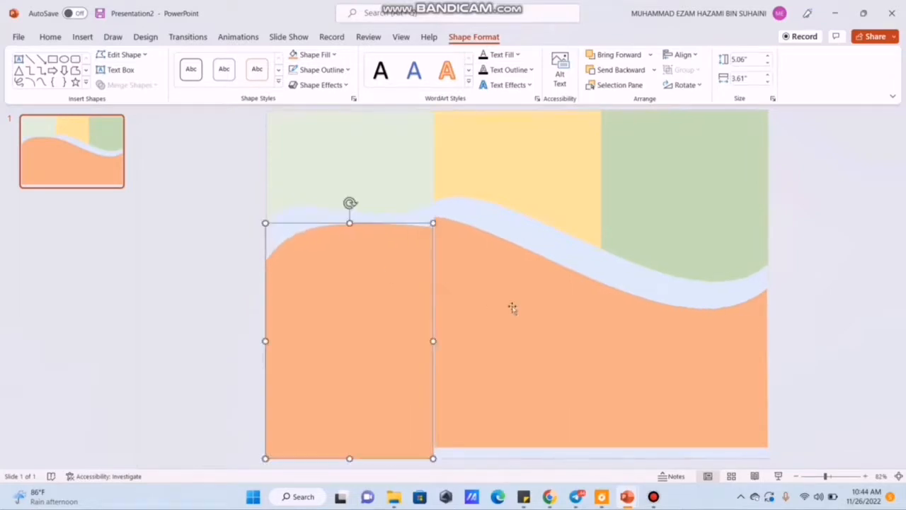
{"action": "left_click_drag", "start_coordinate": [512, 307], "coordinate": [528, 327]}
Duplicate the yellow middle column, fill the copy with pale peach, and align it over the middle column
{"action": "left_click", "coordinate": [533, 154]}
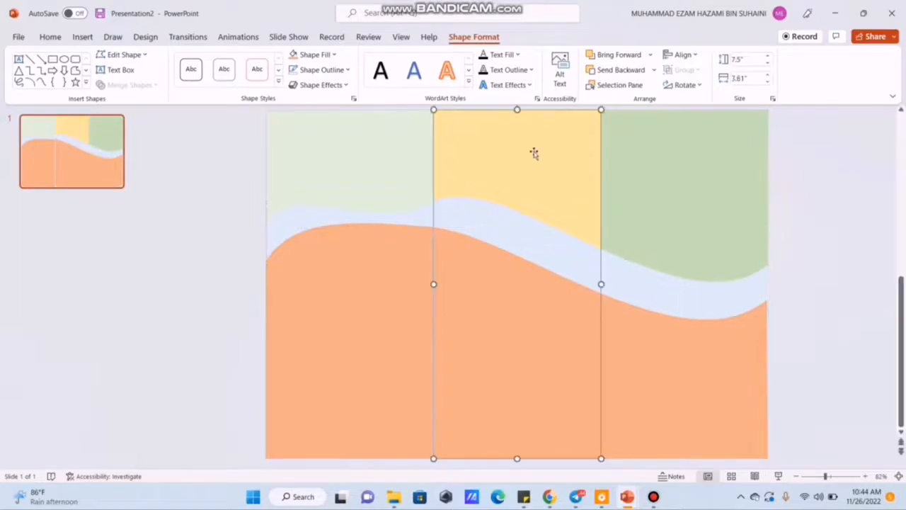
{"action": "key", "text": "ctrl+d"}
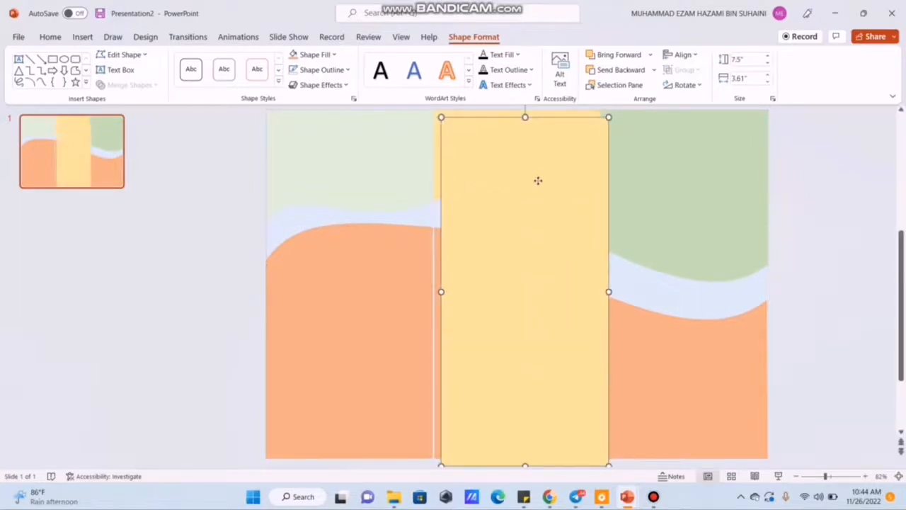
{"action": "left_click_drag", "start_coordinate": [538, 181], "coordinate": [541, 176]}
{"action": "right_click", "coordinate": [541, 175]}
{"action": "left_click", "coordinate": [579, 66]}
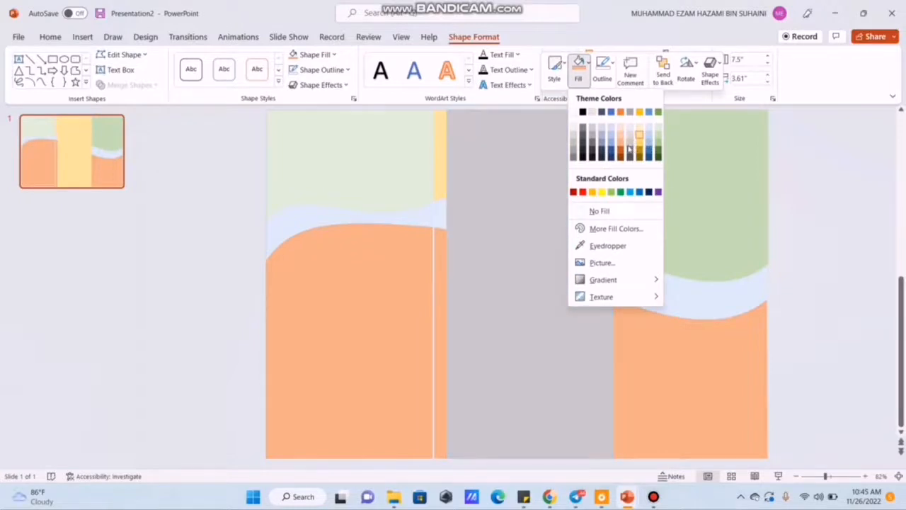
{"action": "left_click", "coordinate": [622, 129]}
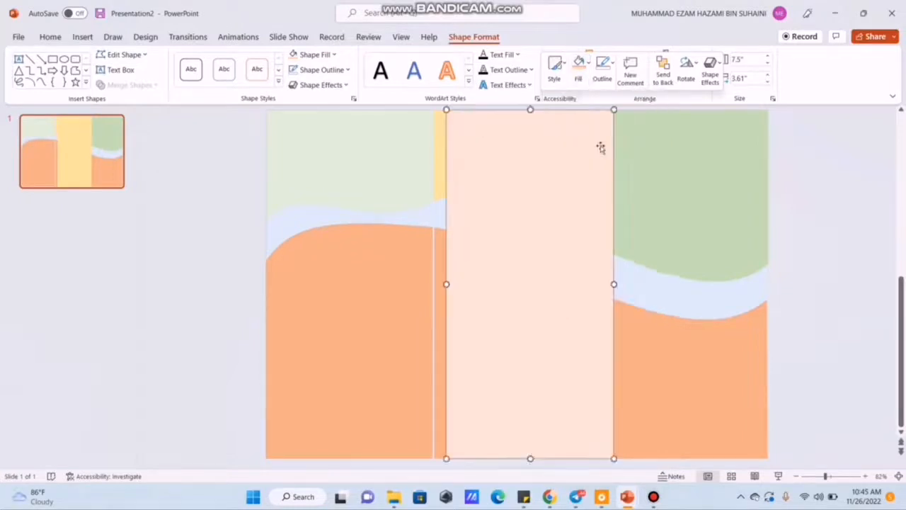
{"action": "left_click_drag", "start_coordinate": [567, 195], "coordinate": [569, 219]}
Fragment the wide orange wave piece with the pale peach rectangle covering the middle column
{"action": "left_click", "coordinate": [681, 174]}
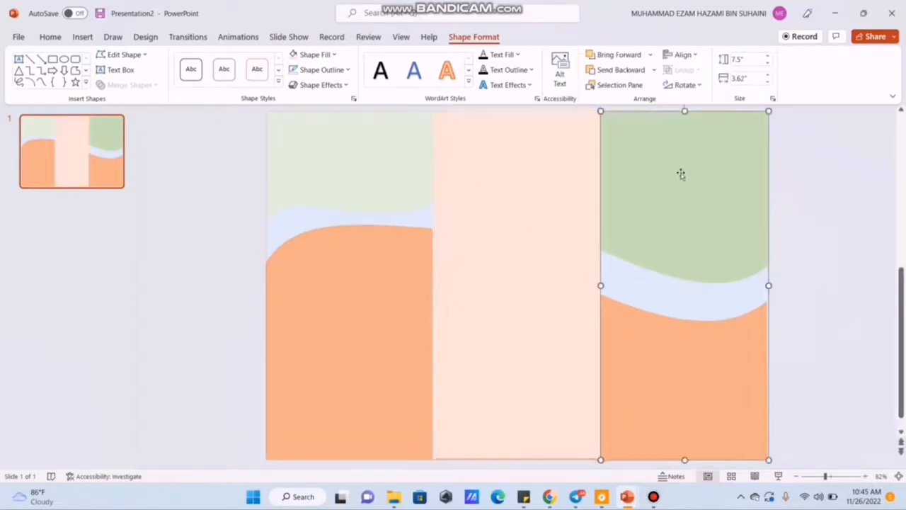
{"action": "left_click", "coordinate": [560, 202]}
{"action": "left_click", "coordinate": [561, 201]}
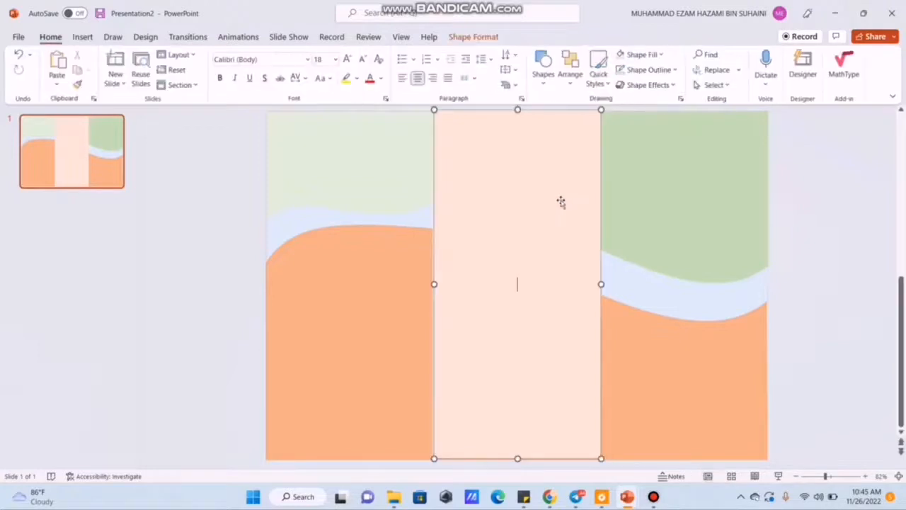
{"action": "left_click", "coordinate": [647, 390], "text": "shift"}
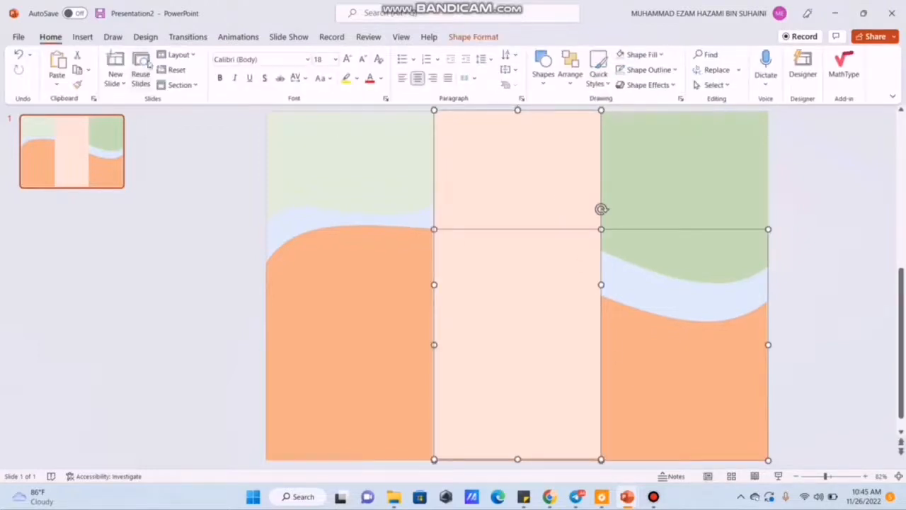
{"action": "left_click", "coordinate": [83, 37]}
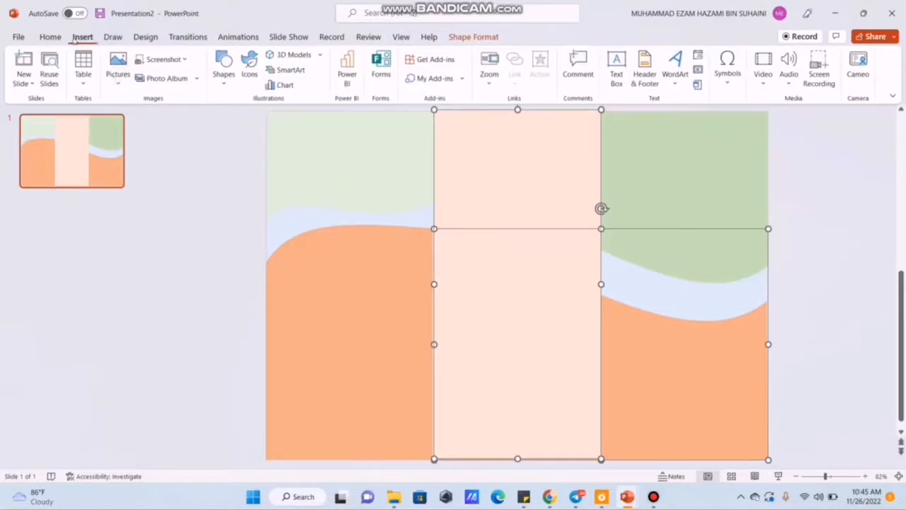
{"action": "left_click", "coordinate": [51, 37]}
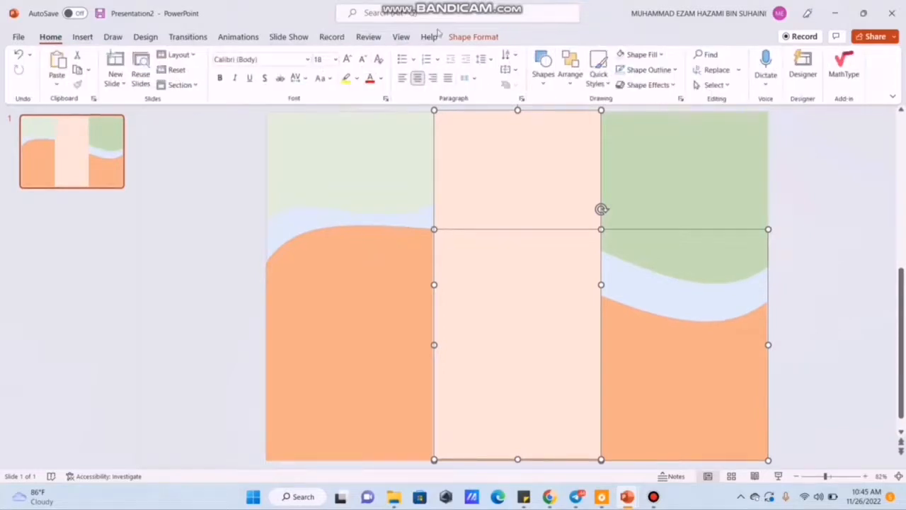
{"action": "left_click", "coordinate": [459, 36]}
{"action": "left_click", "coordinate": [129, 85]}
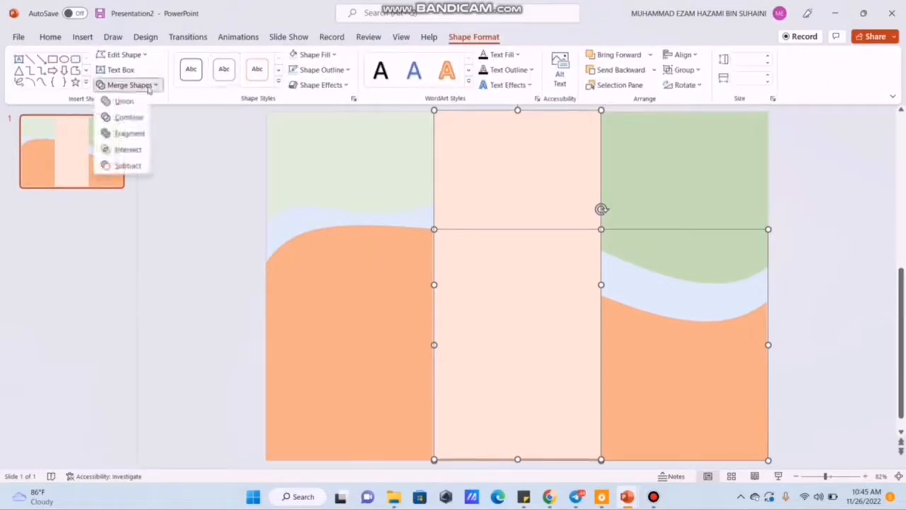
{"action": "left_click", "coordinate": [130, 133]}
Delete the leftover pale peach piece above the wave in the middle column
{"action": "left_click", "coordinate": [605, 216]}
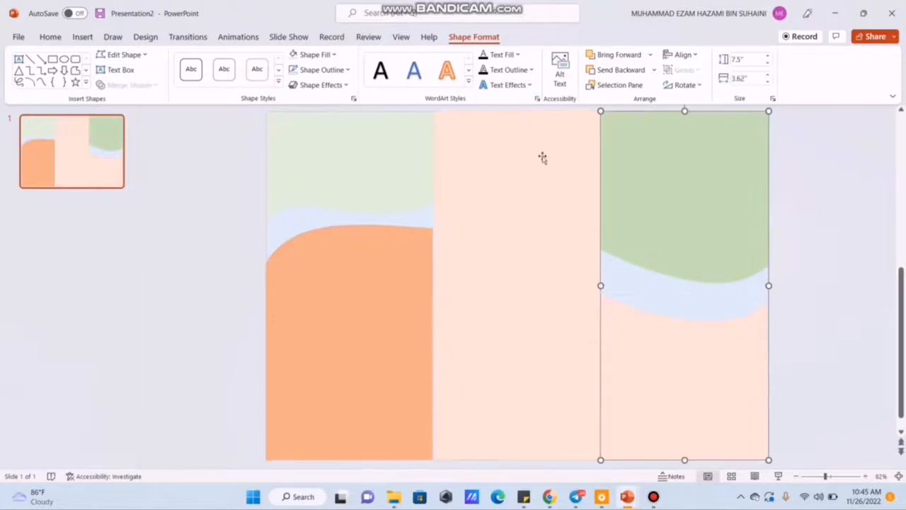
{"action": "left_click", "coordinate": [542, 150]}
{"action": "left_click", "coordinate": [658, 145]}
{"action": "left_click", "coordinate": [560, 123]}
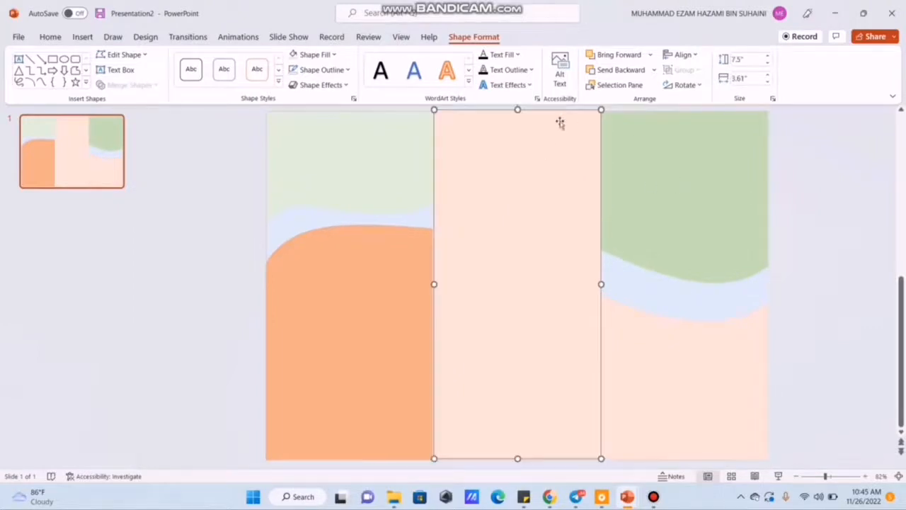
{"action": "left_click", "coordinate": [599, 337]}
{"action": "left_click", "coordinate": [567, 144]}
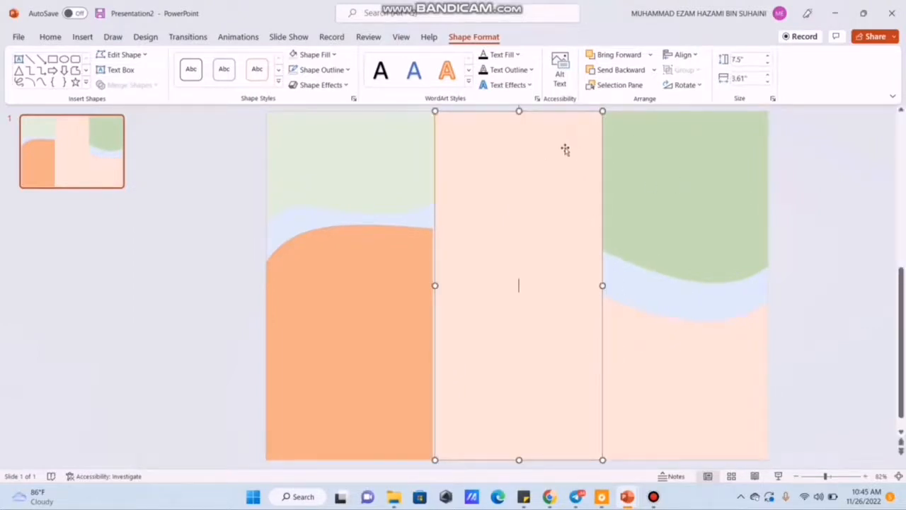
{"action": "left_click_drag", "start_coordinate": [566, 148], "coordinate": [661, 157]}
{"action": "key", "text": "Delete"}
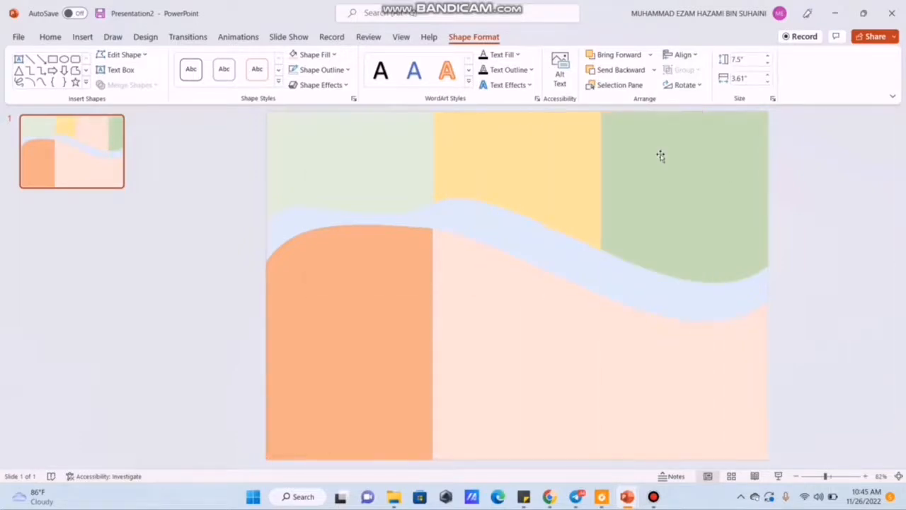
Fill the wave piece under the dark green column with a peach shade between the other two pieces' colours
{"action": "left_click", "coordinate": [564, 358]}
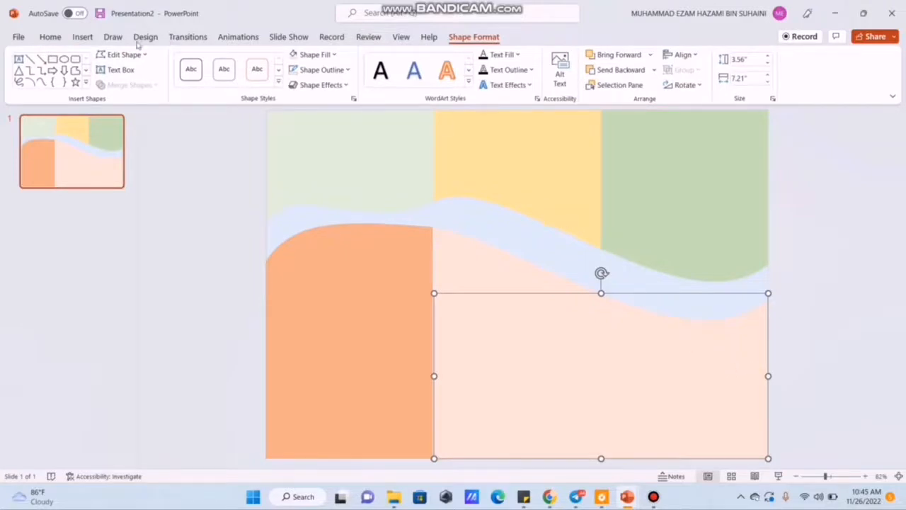
{"action": "right_click", "coordinate": [699, 386]}
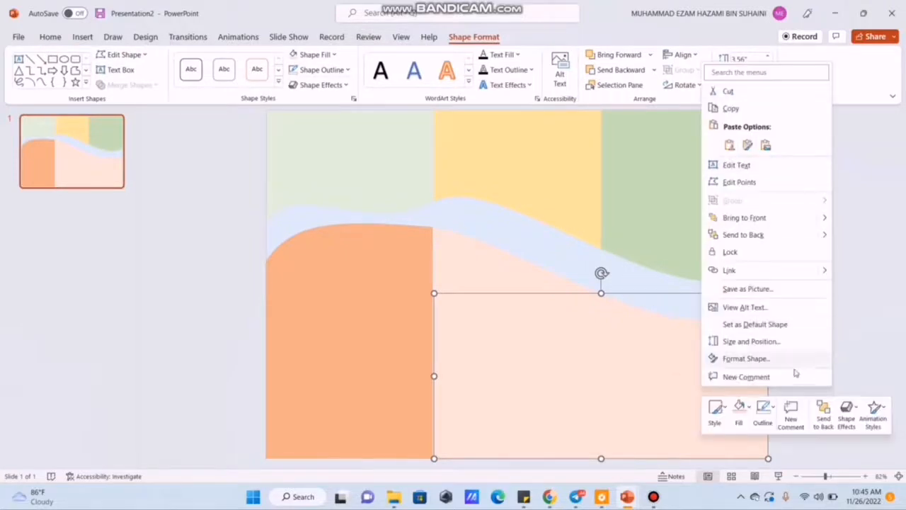
{"action": "left_click", "coordinate": [741, 408]}
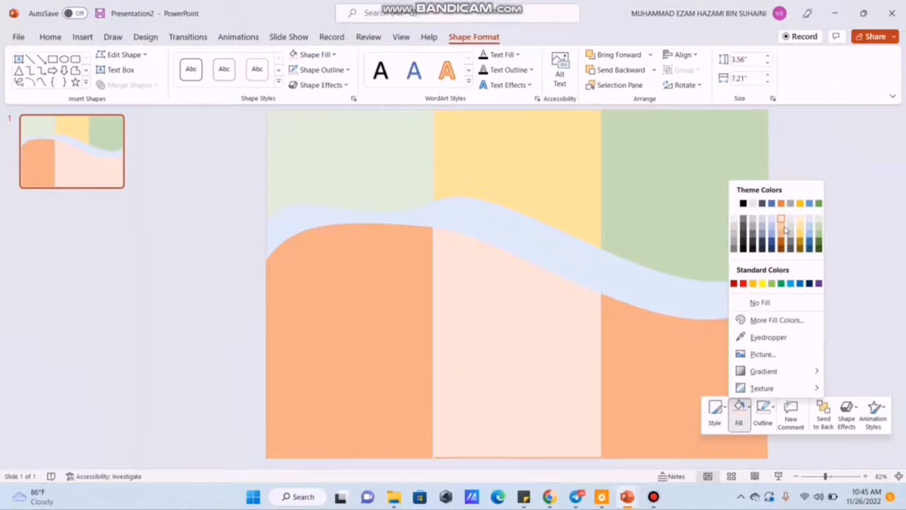
{"action": "left_click", "coordinate": [783, 225]}
{"action": "left_click", "coordinate": [850, 239]}
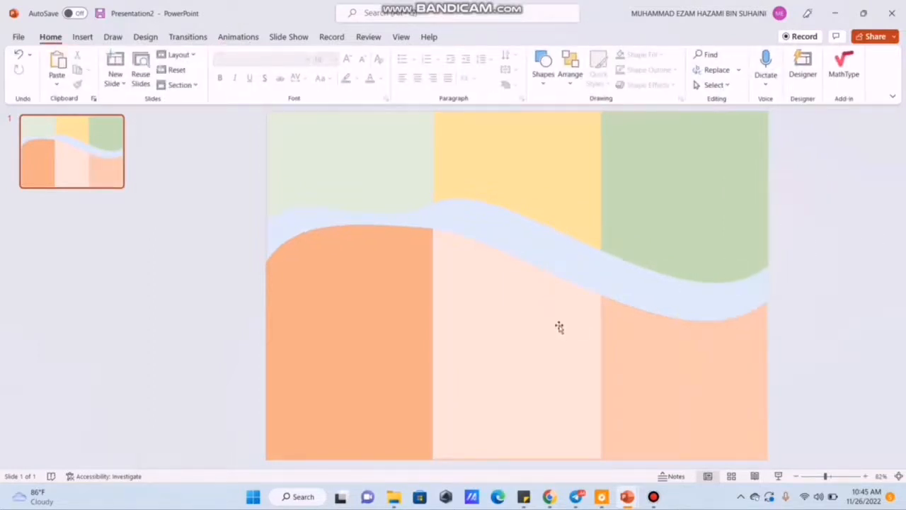
Select the light green column and open its shape options
{"action": "left_click", "coordinate": [395, 169]}
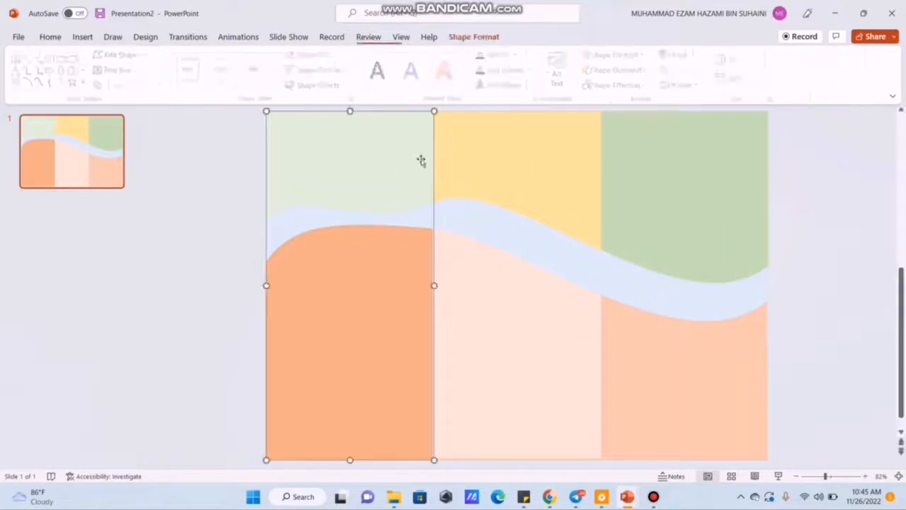
{"action": "left_click", "coordinate": [517, 164]}
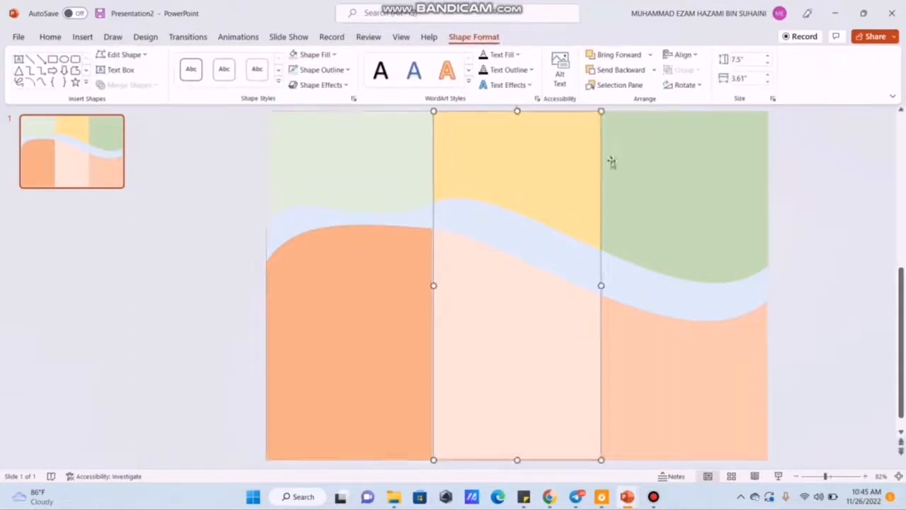
{"action": "left_click", "coordinate": [416, 163]}
{"action": "right_click", "coordinate": [415, 164]}
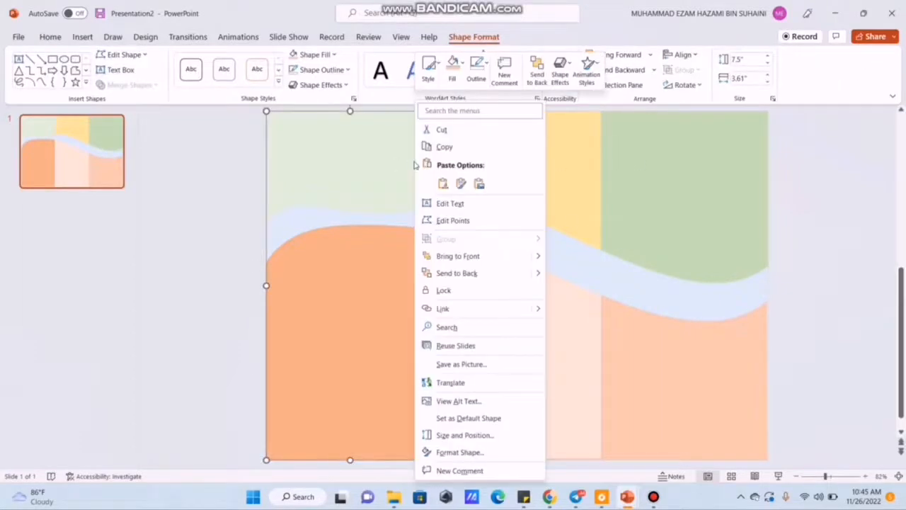